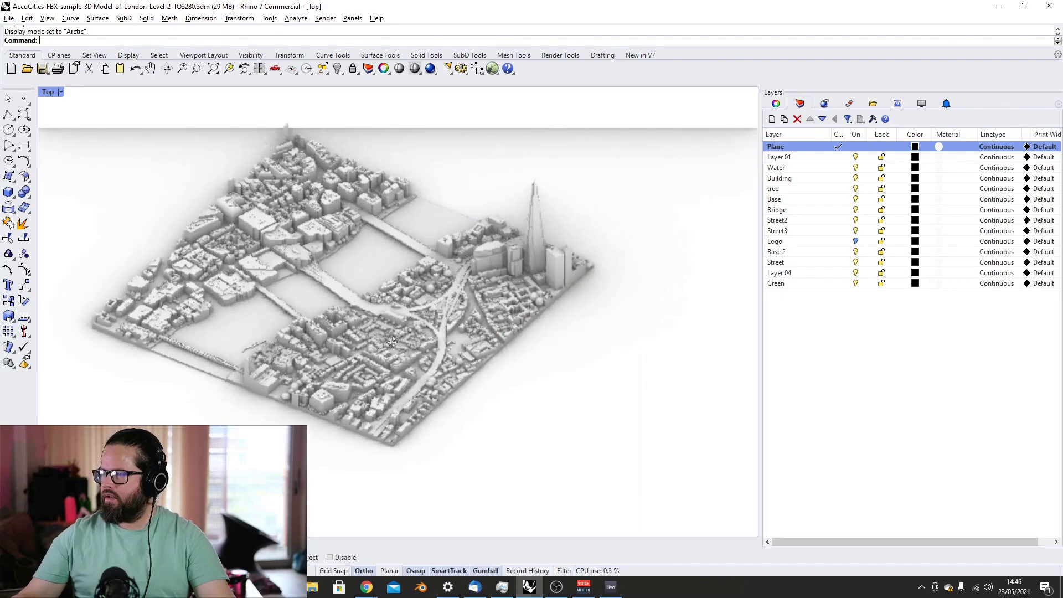
Step: Turn on the Logo layer and look at the logo beside the city model's corner
{"action": "left_click", "coordinate": [49, 92]}
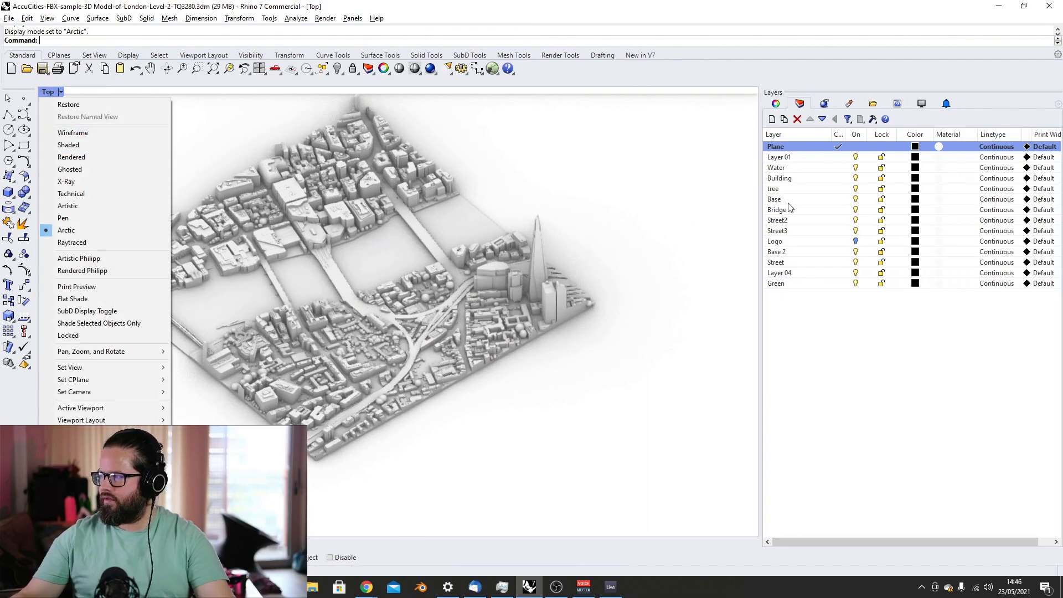
{"action": "left_click", "coordinate": [853, 309]}
{"action": "left_click", "coordinate": [855, 241]}
{"action": "scroll", "coordinate": [541, 328], "scroll_direction": "up", "scroll_amount": 5}
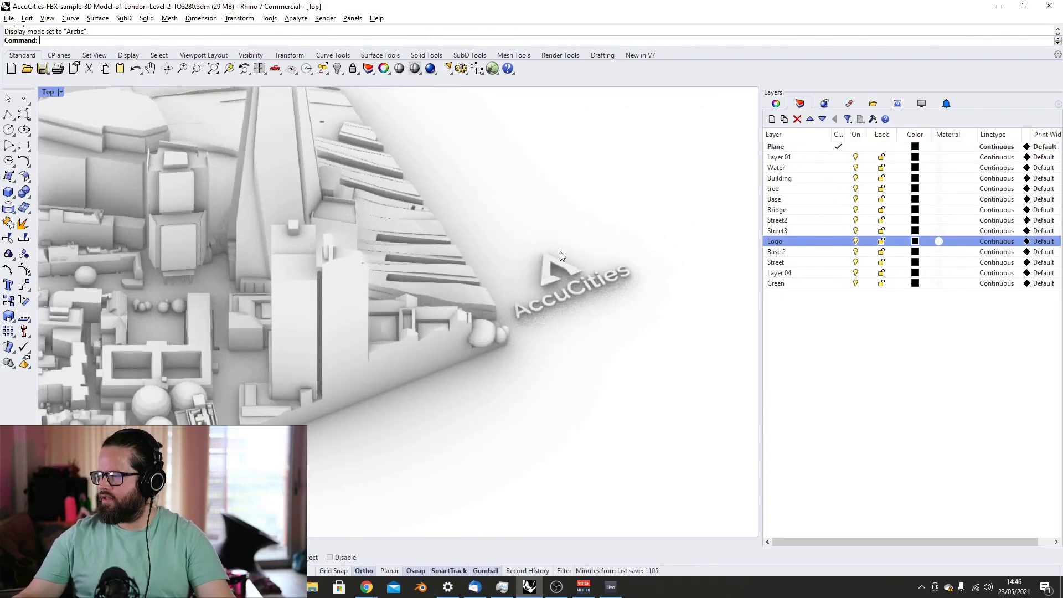
{"action": "scroll", "coordinate": [588, 274], "scroll_direction": "down", "scroll_amount": 8}
{"action": "scroll", "coordinate": [262, 223], "scroll_direction": "up", "scroll_amount": 4}
{"action": "scroll", "coordinate": [261, 223], "scroll_direction": "down", "scroll_amount": 4}
Step: Open the Top viewport's properties and look at the whole city model across the river
{"action": "left_click", "coordinate": [49, 92]}
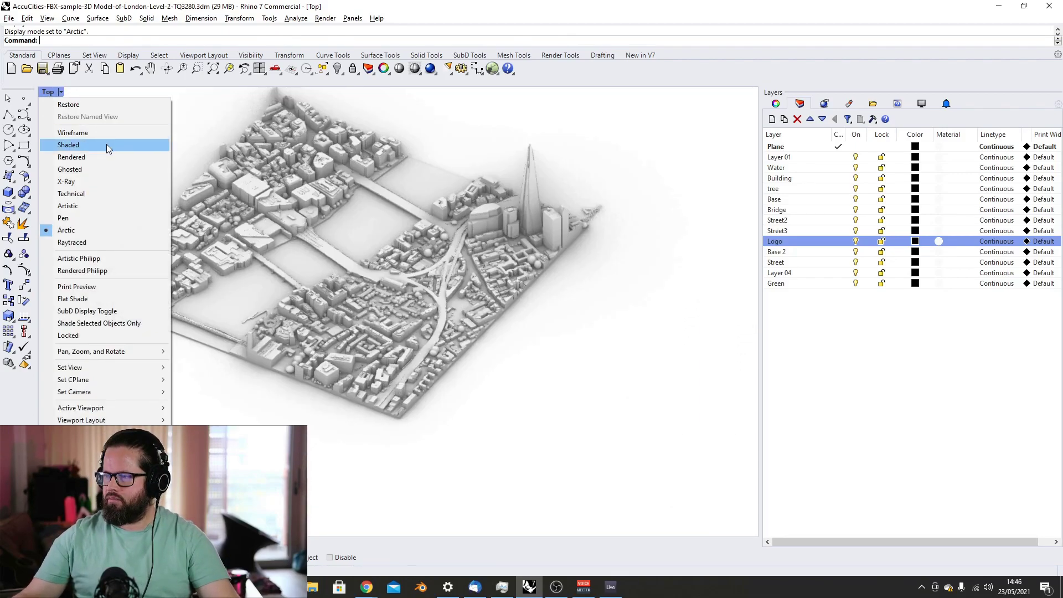
{"action": "left_click", "coordinate": [83, 435]}
{"action": "mouse_move", "coordinate": [341, 258]}
{"action": "right_mouse_down"}
{"action": "mouse_move", "coordinate": [435, 261]}
{"action": "mouse_move", "coordinate": [373, 254]}
{"action": "mouse_move", "coordinate": [360, 277]}
{"action": "mouse_move", "coordinate": [311, 288]}
{"action": "mouse_move", "coordinate": [295, 221]}
{"action": "mouse_move", "coordinate": [335, 217]}
{"action": "mouse_move", "coordinate": [280, 268]}
{"action": "mouse_move", "coordinate": [310, 269]}
{"action": "right_mouse_up"}
{"action": "scroll", "coordinate": [393, 259], "scroll_direction": "up", "scroll_amount": 3}
{"action": "mouse_move", "coordinate": [428, 276]}
{"action": "right_mouse_down"}
{"action": "mouse_move", "coordinate": [415, 266]}
{"action": "mouse_move", "coordinate": [404, 198]}
{"action": "right_mouse_up"}
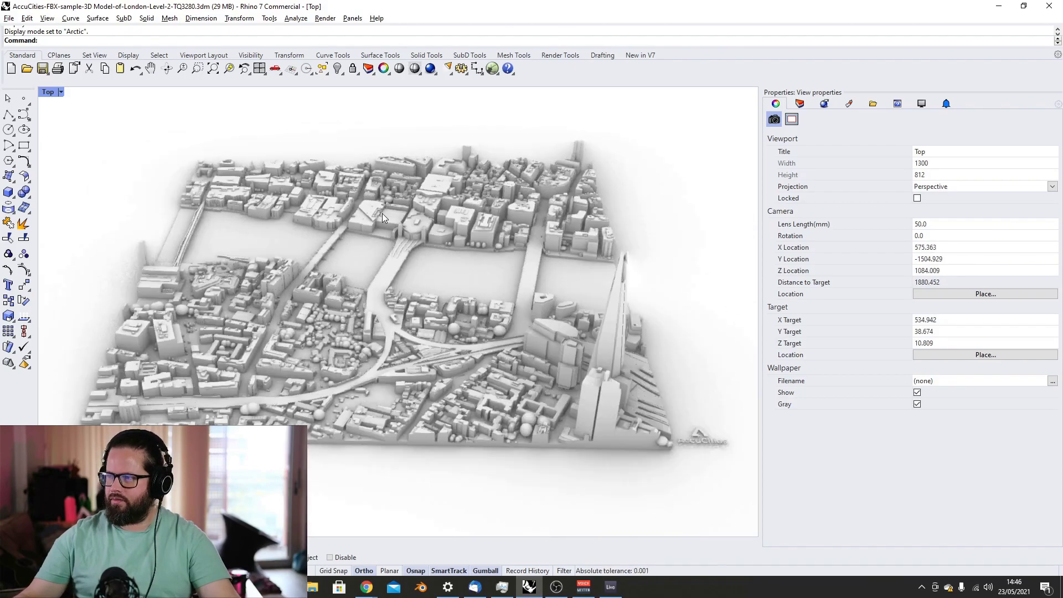
Step: Set the Top viewport's display mode to Rendered
{"action": "left_click", "coordinate": [48, 92]}
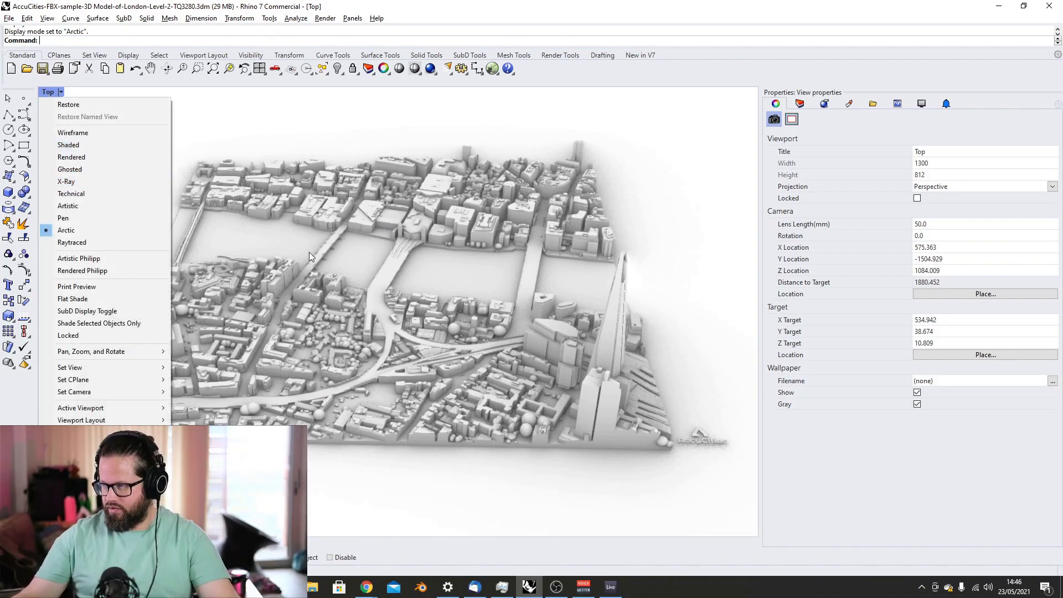
{"action": "left_click", "coordinate": [71, 157]}
{"action": "scroll", "coordinate": [479, 314], "scroll_direction": "up", "scroll_amount": 10}
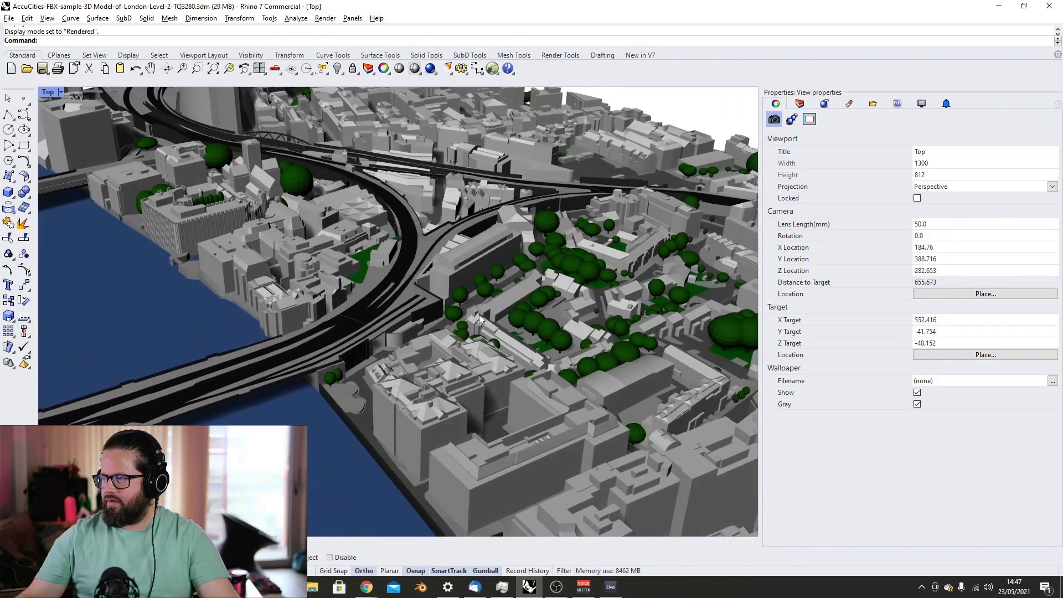
Step: Examine the buildings, trees, streets, railway lines and river of the rendered city model up close
{"action": "scroll", "coordinate": [479, 315], "scroll_direction": "down", "scroll_amount": 5}
{"action": "right_click_drag", "start_coordinate": [480, 315], "coordinate": [221, 332]}
{"action": "scroll", "coordinate": [331, 329], "scroll_direction": "up", "scroll_amount": 10}
{"action": "scroll", "coordinate": [350, 285], "scroll_direction": "down", "scroll_amount": 10}
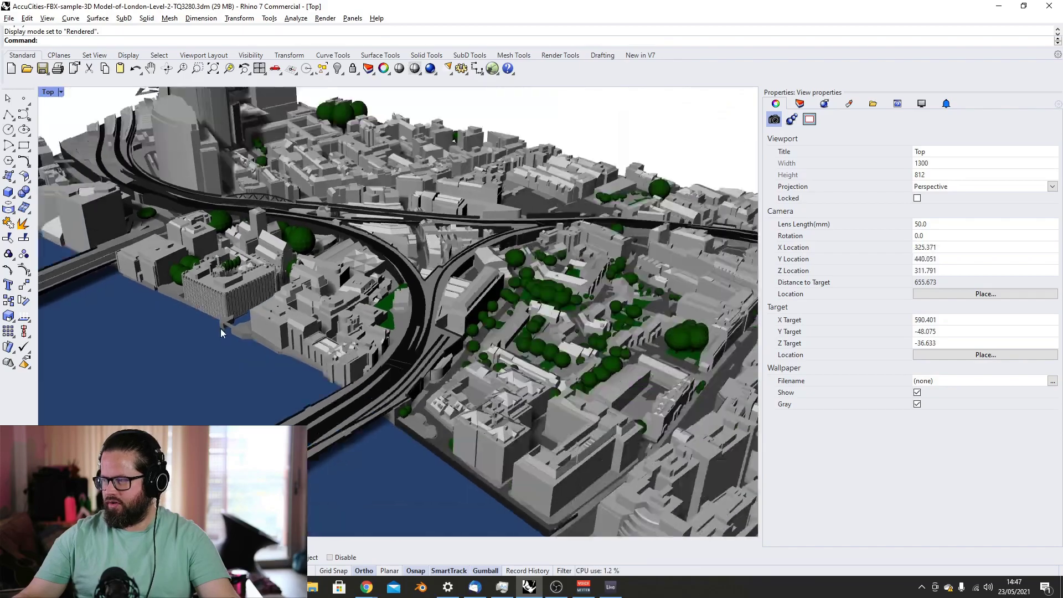
{"action": "scroll", "coordinate": [421, 332], "scroll_direction": "up", "scroll_amount": 10}
{"action": "right_click_drag", "start_coordinate": [421, 332], "coordinate": [367, 270]}
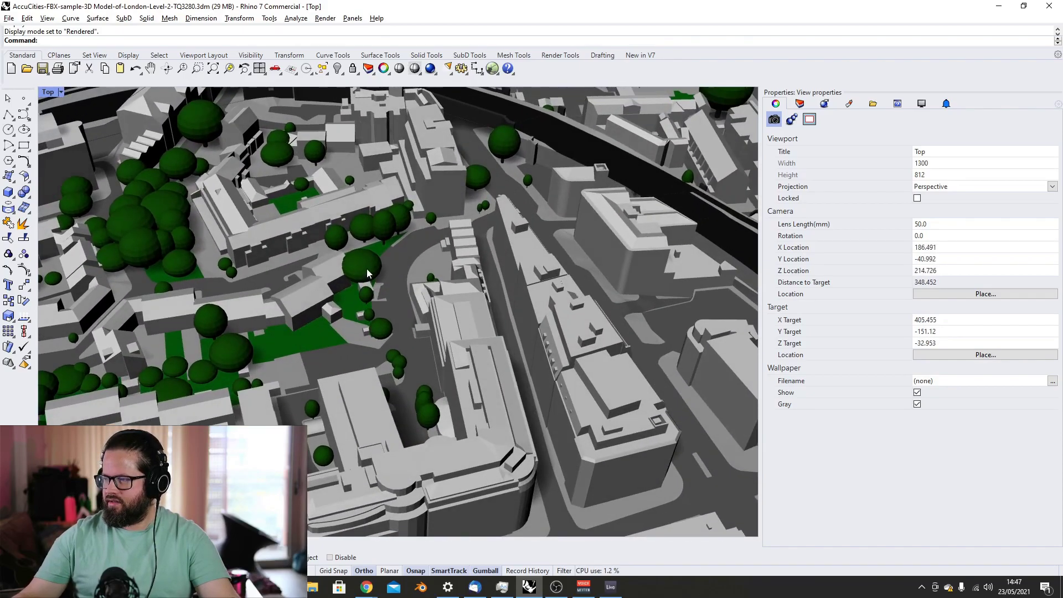
{"action": "scroll", "coordinate": [301, 254], "scroll_direction": "up", "scroll_amount": 5}
{"action": "scroll", "coordinate": [301, 255], "scroll_direction": "down", "scroll_amount": 10}
{"action": "right_click_drag", "start_coordinate": [373, 317], "coordinate": [377, 272]}
{"action": "scroll", "coordinate": [377, 272], "scroll_direction": "down", "scroll_amount": 5}
{"action": "scroll", "coordinate": [346, 321], "scroll_direction": "up", "scroll_amount": 5}
{"action": "right_click_drag", "start_coordinate": [347, 321], "coordinate": [310, 210]}
Step: Select the meshes of the area around the tall tower to show that part of the city model
{"action": "left_click_drag", "start_coordinate": [310, 209], "coordinate": [510, 343]}
{"action": "right_click_drag", "start_coordinate": [510, 344], "coordinate": [541, 392]}
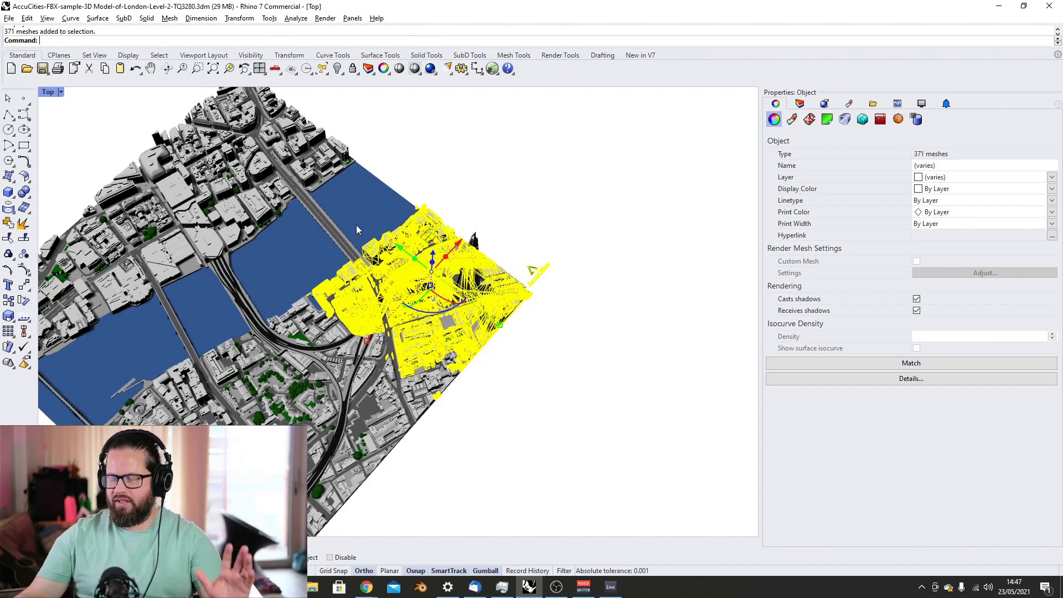
{"action": "right_click_drag", "start_coordinate": [394, 211], "coordinate": [376, 283]}
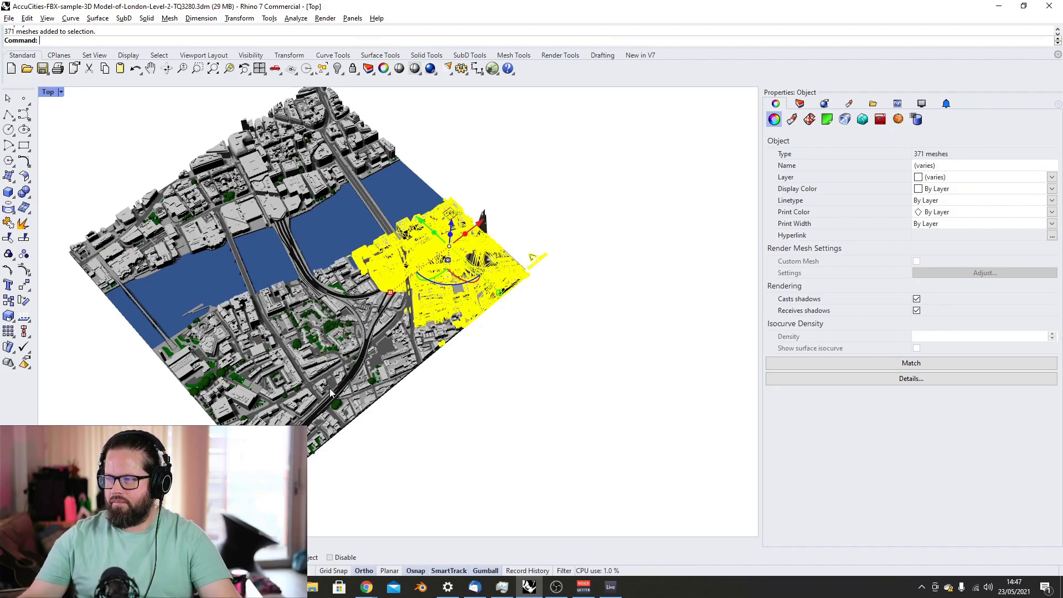
{"action": "right_click_drag", "start_coordinate": [428, 308], "coordinate": [368, 180]}
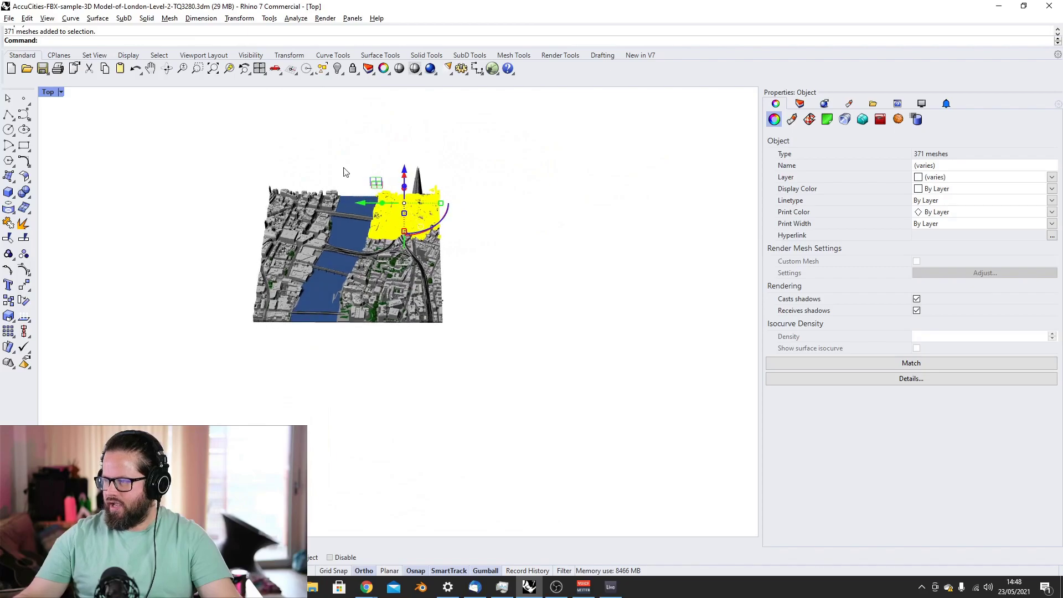
{"action": "left_click", "coordinate": [261, 157]}
{"action": "left_click_drag", "start_coordinate": [206, 156], "coordinate": [349, 367]}
{"action": "left_click", "coordinate": [353, 201]}
{"action": "key", "text": "Escape"}
{"action": "mouse_move", "coordinate": [353, 184]}
{"action": "right_mouse_down"}
{"action": "mouse_move", "coordinate": [373, 173]}
{"action": "mouse_move", "coordinate": [353, 171]}
{"action": "right_mouse_up"}
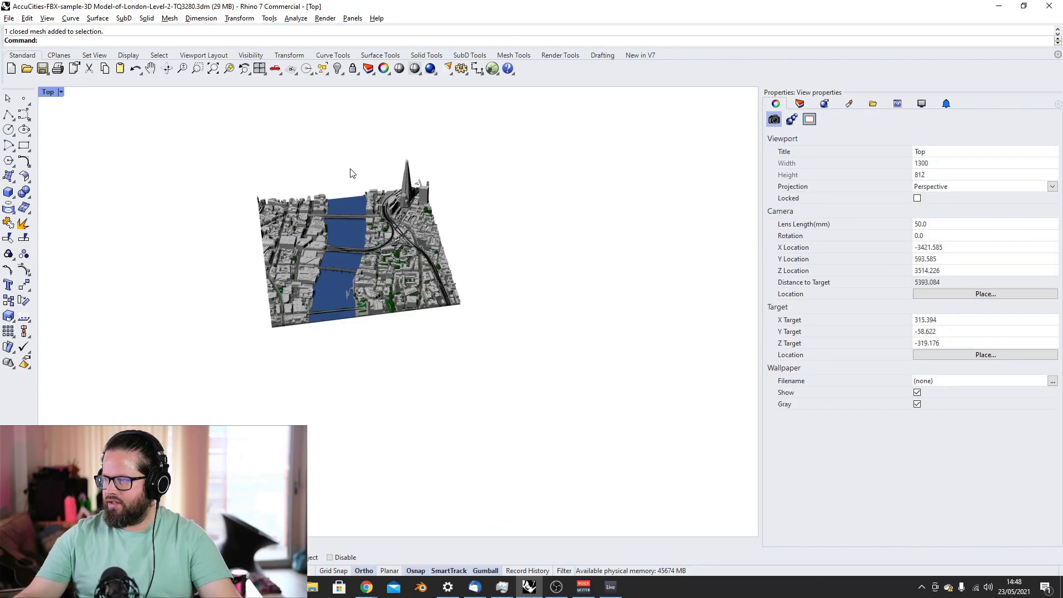
Step: Select all meshes on the tall tower's side of the river, inspect that portion, and clear the selection
{"action": "left_click_drag", "start_coordinate": [340, 127], "coordinate": [540, 398]}
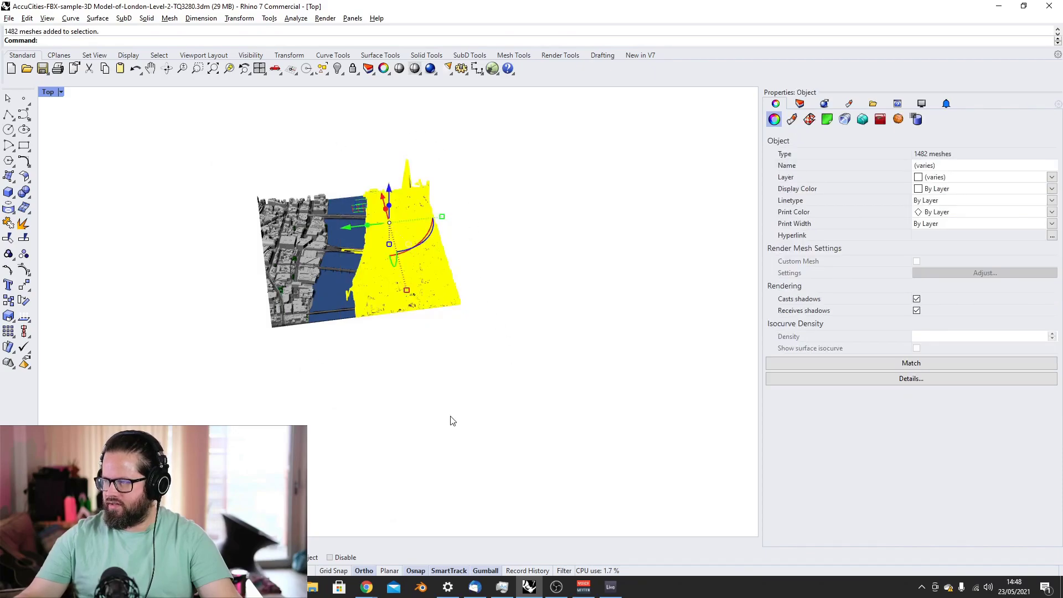
{"action": "scroll", "coordinate": [432, 187], "scroll_direction": "up", "scroll_amount": 3}
{"action": "scroll", "coordinate": [322, 201], "scroll_direction": "down", "scroll_amount": 3}
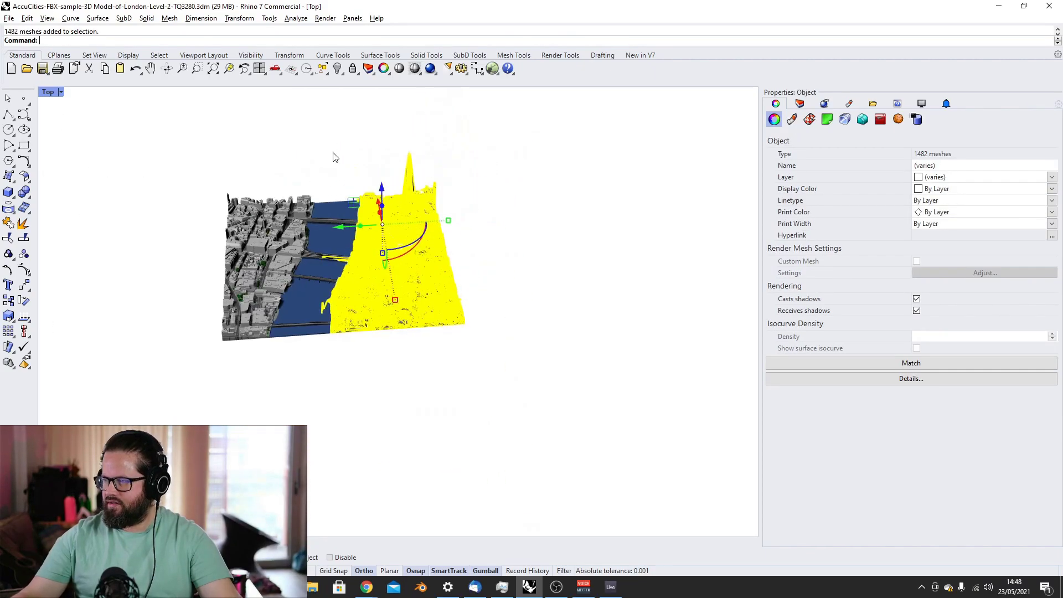
{"action": "key", "text": "Escape"}
{"action": "left_click_drag", "start_coordinate": [319, 111], "coordinate": [527, 431]}
{"action": "right_click_drag", "start_coordinate": [498, 359], "coordinate": [468, 269]}
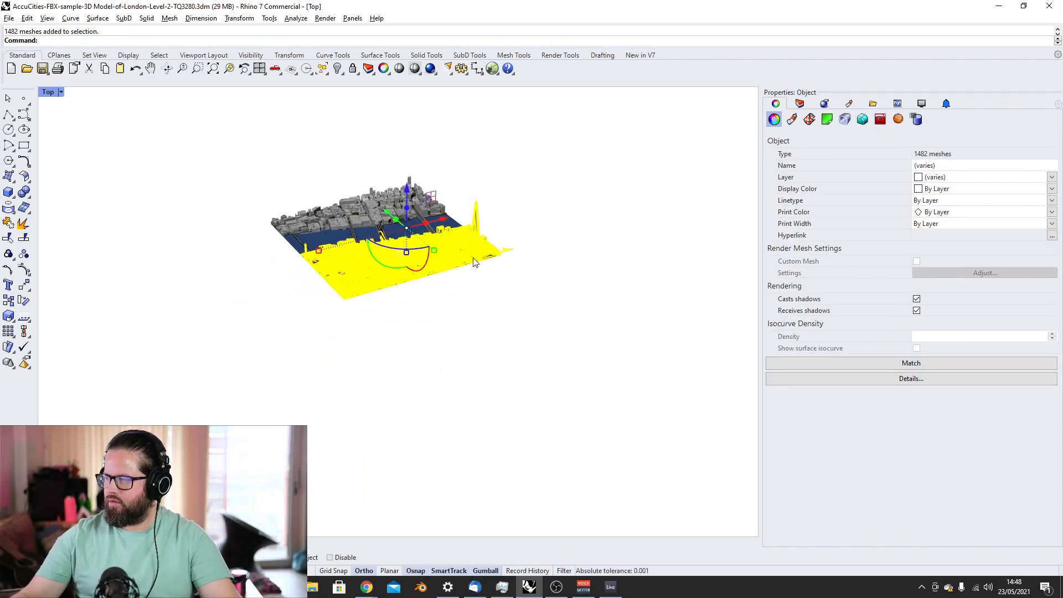
{"action": "scroll", "coordinate": [519, 258], "scroll_direction": "up", "scroll_amount": 3}
{"action": "scroll", "coordinate": [370, 237], "scroll_direction": "up", "scroll_amount": 5}
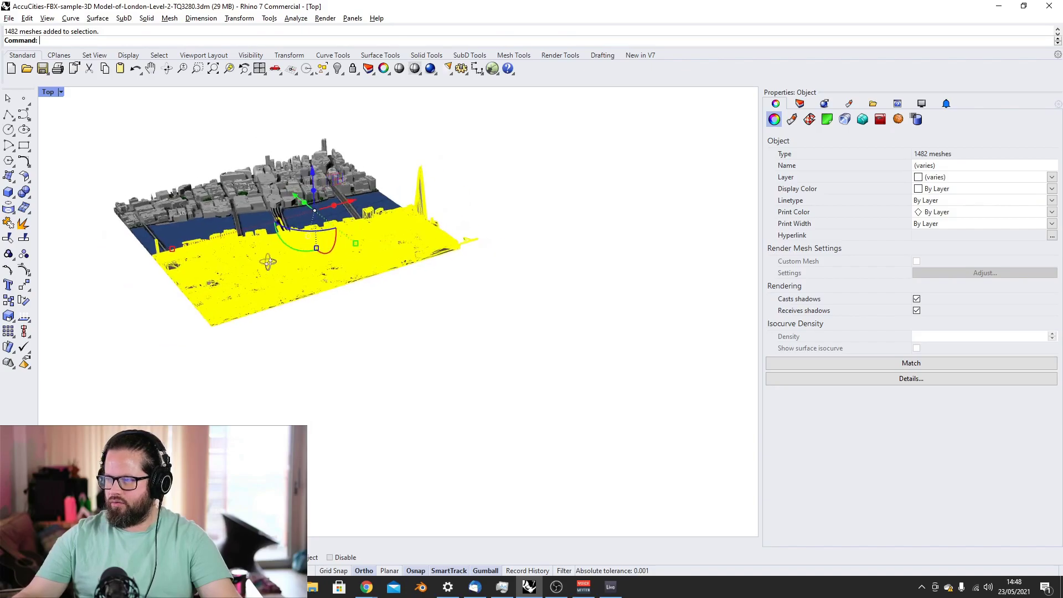
{"action": "key", "text": "Escape"}
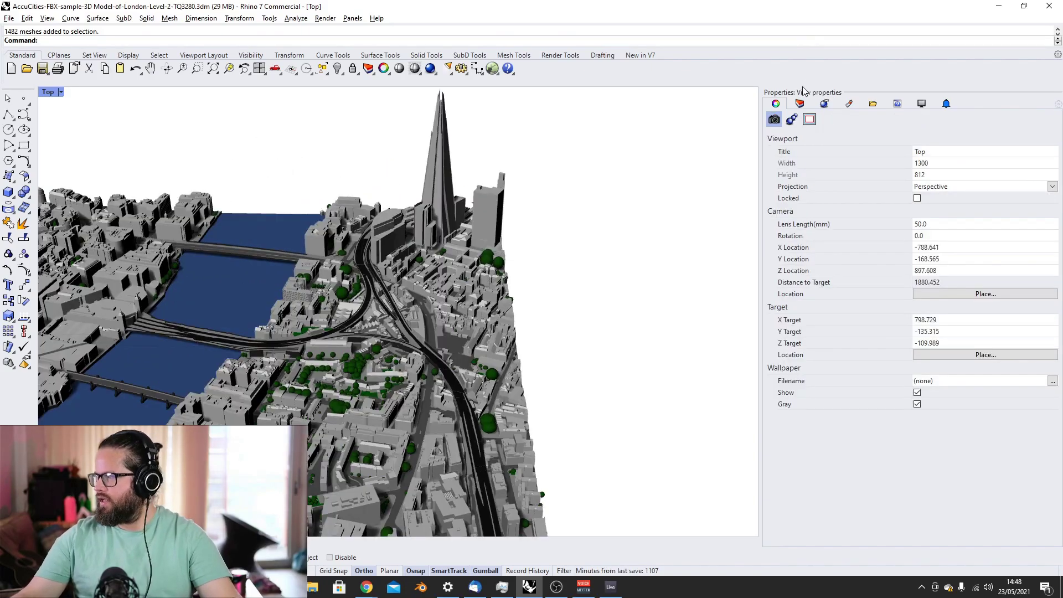
Step: Show the layer list, select the rectangular surface covering the area around the tall tower, and hide it
{"action": "left_click", "coordinate": [799, 104]}
{"action": "scroll", "coordinate": [348, 269], "scroll_direction": "down", "scroll_amount": 3}
{"action": "scroll", "coordinate": [410, 255], "scroll_direction": "up", "scroll_amount": 3}
{"action": "left_click", "coordinate": [393, 280]}
{"action": "right_click_drag", "start_coordinate": [393, 280], "coordinate": [277, 206]}
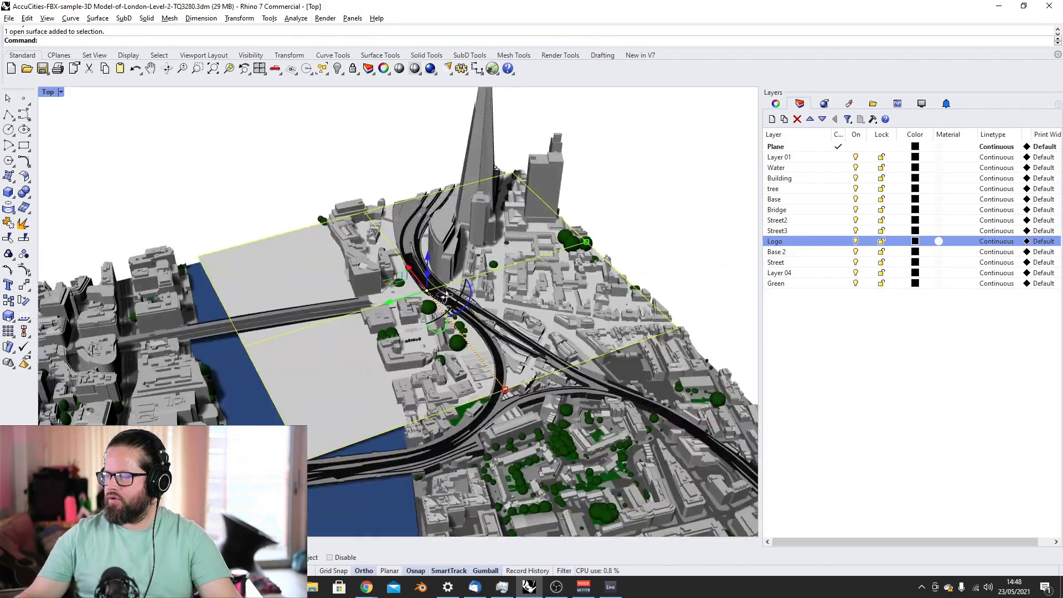
{"action": "right_click_drag", "start_coordinate": [533, 258], "coordinate": [465, 327]}
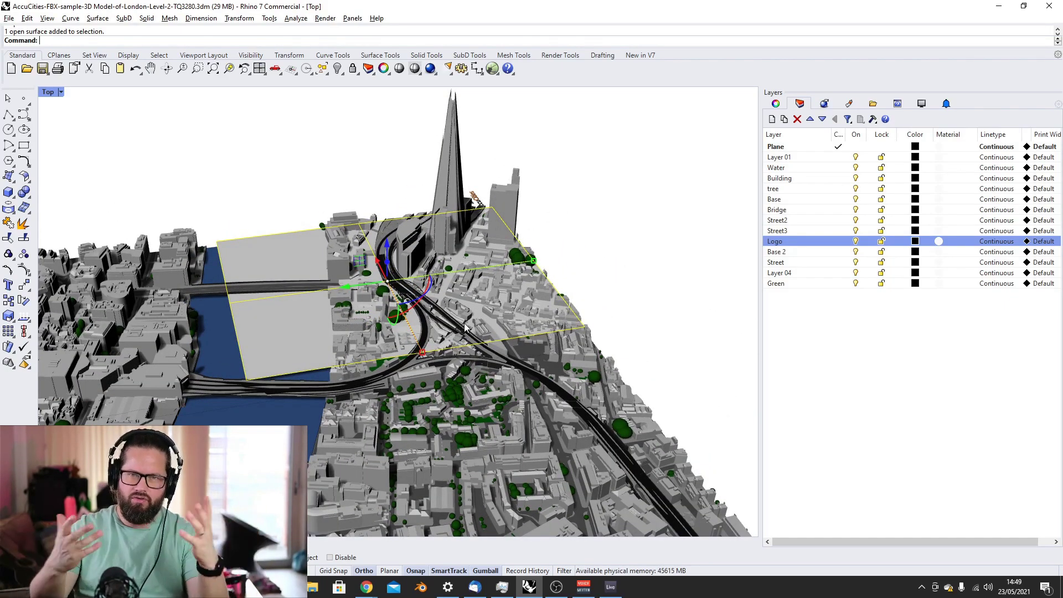
{"action": "scroll", "coordinate": [465, 324], "scroll_direction": "down", "scroll_amount": 5}
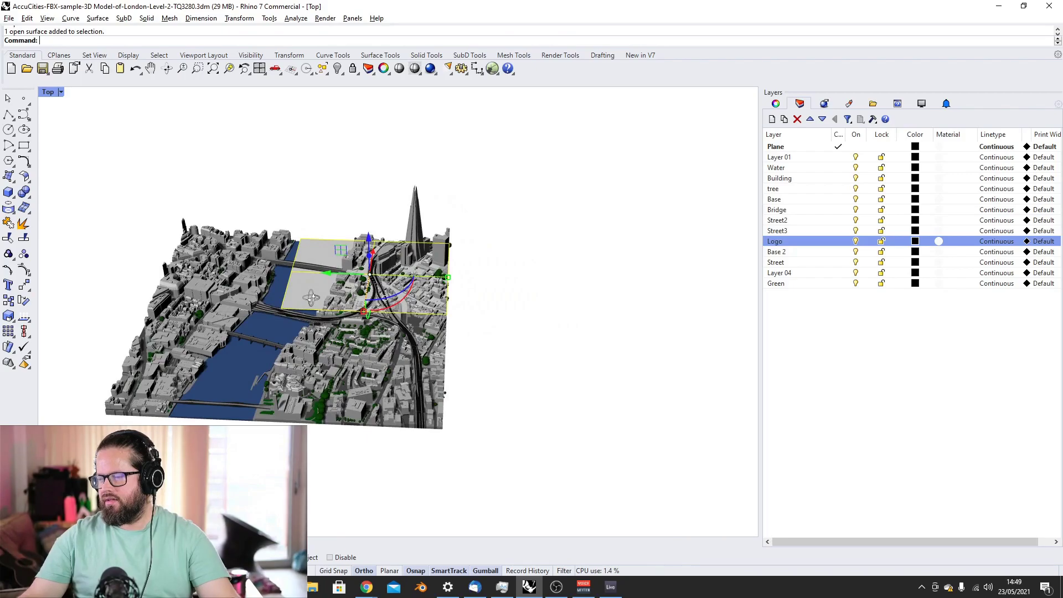
{"action": "scroll", "coordinate": [310, 297], "scroll_direction": "up", "scroll_amount": 3}
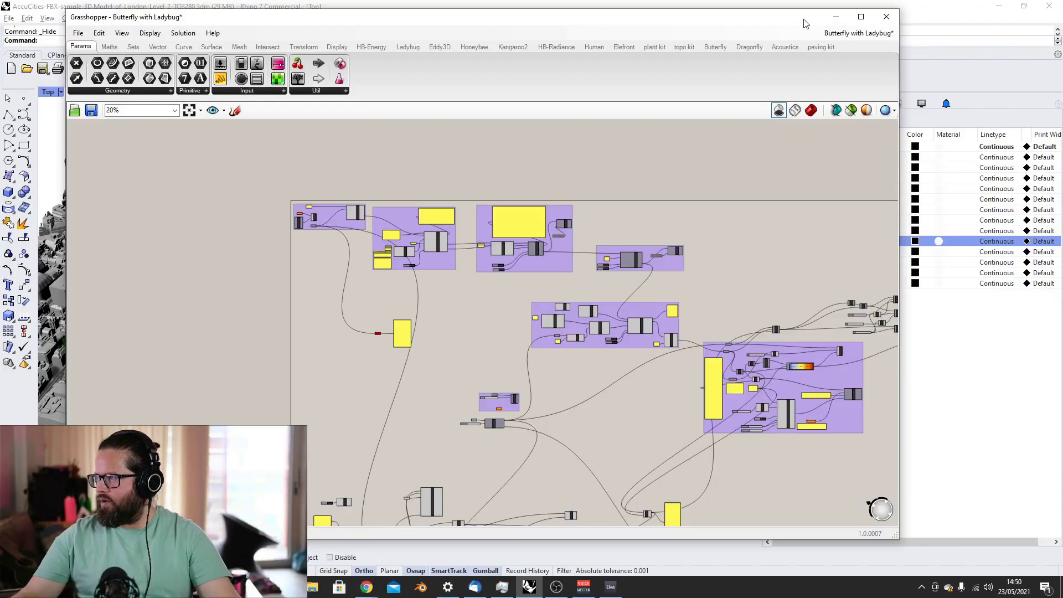
Step: Minimize the Grasshopper window and look over the river, bridges and railway in the Rhino viewport
{"action": "left_click", "coordinate": [834, 18]}
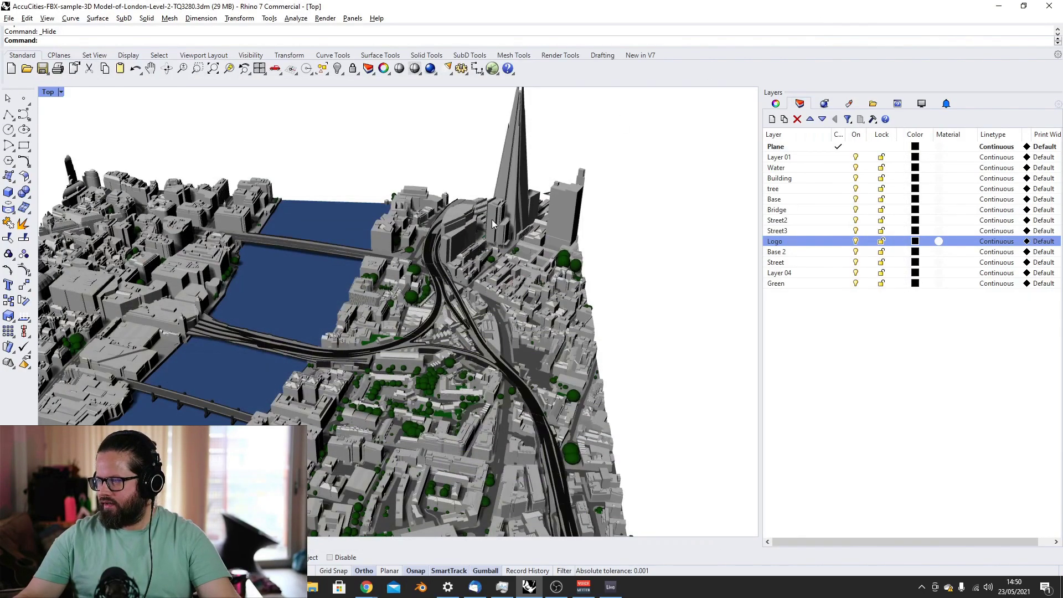
{"action": "scroll", "coordinate": [492, 219], "scroll_direction": "up", "scroll_amount": 1}
{"action": "scroll", "coordinate": [437, 230], "scroll_direction": "down", "scroll_amount": 4}
{"action": "scroll", "coordinate": [404, 216], "scroll_direction": "up", "scroll_amount": 5}
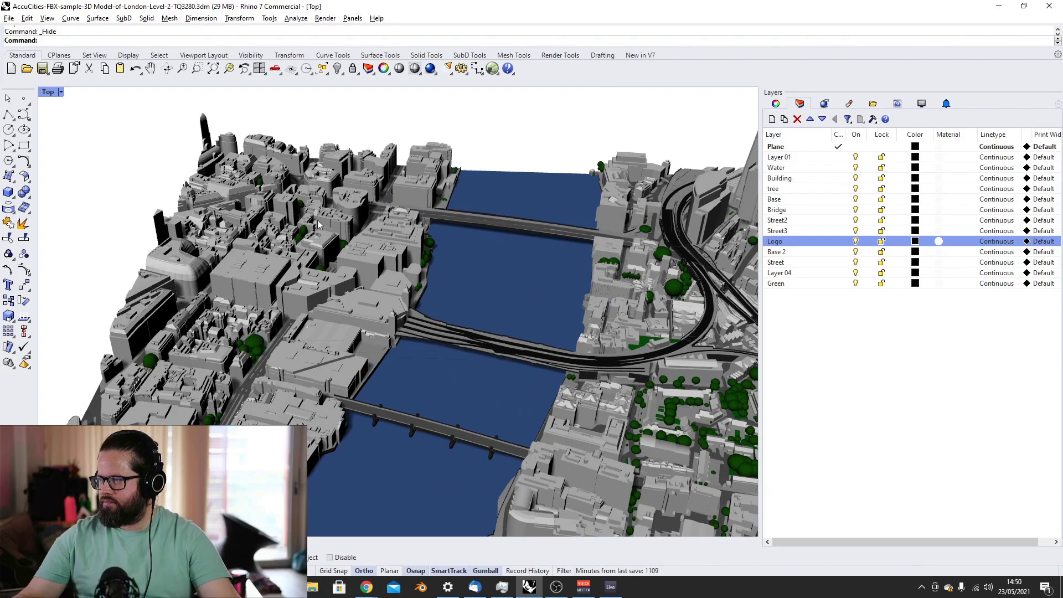
{"action": "scroll", "coordinate": [330, 226], "scroll_direction": "down", "scroll_amount": 3}
{"action": "scroll", "coordinate": [351, 193], "scroll_direction": "up", "scroll_amount": 5}
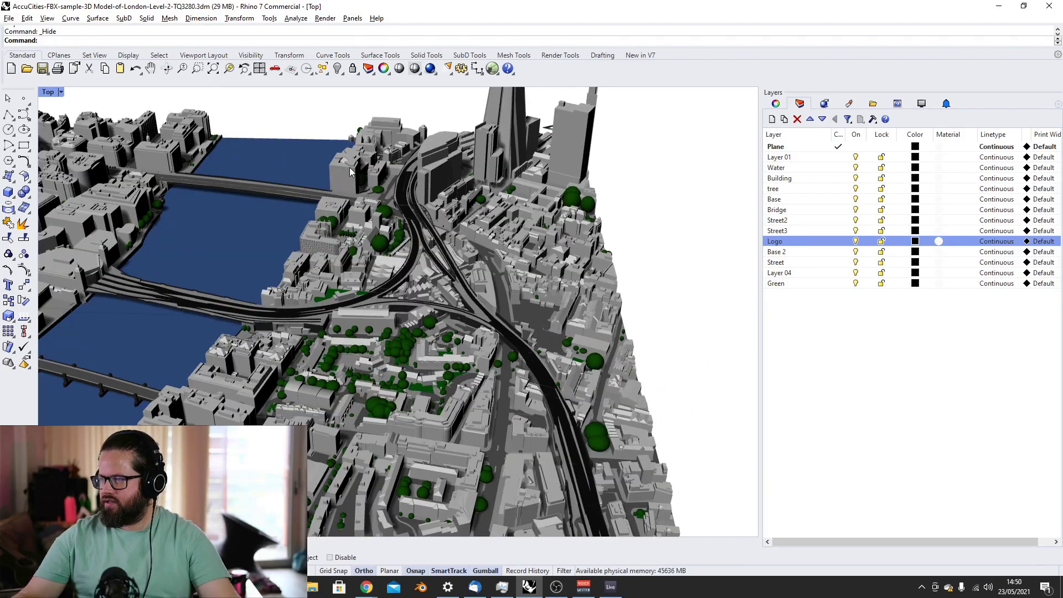
Step: Select the riverside building mesh beside the bridge and look up the SplitDisjointMesh command
{"action": "left_click", "coordinate": [350, 172]}
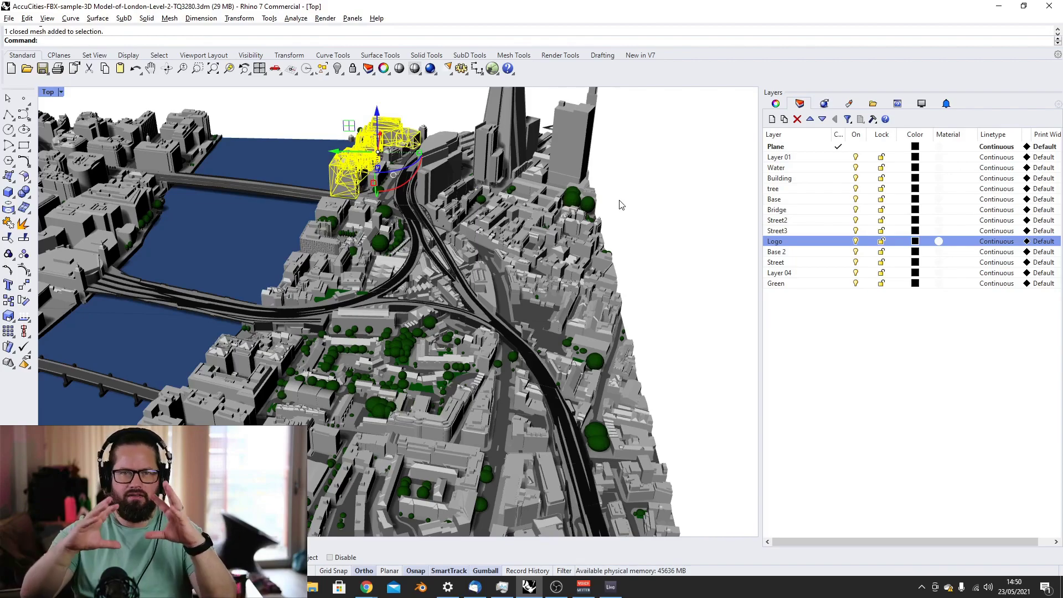
{"action": "type", "text": "Split"}
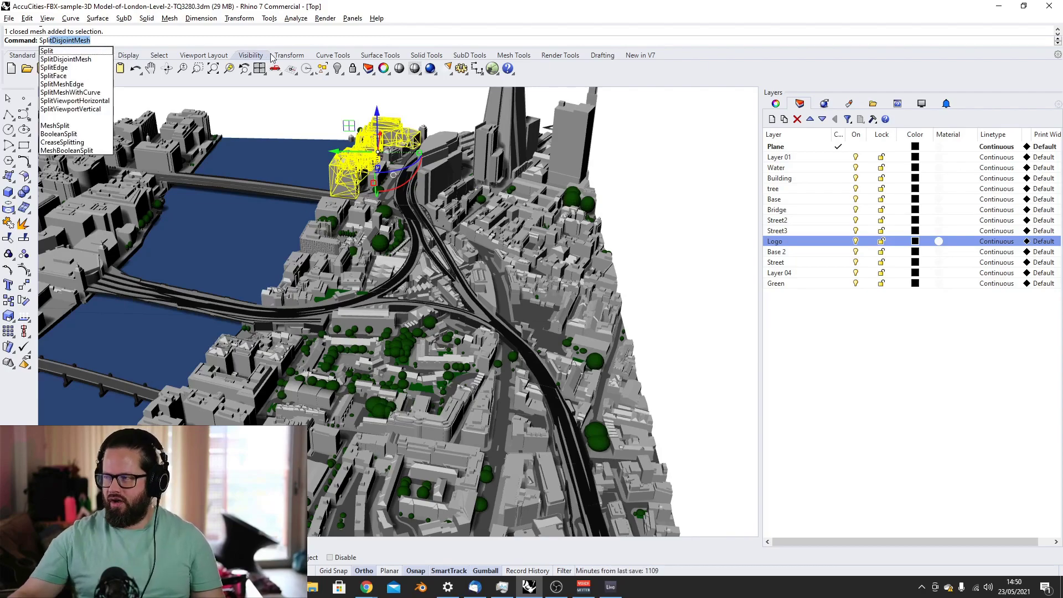
{"action": "key", "text": "Escape"}
Step: Examine the coloured wind vectors over the river, the bridge and the streets around the tall tower
{"action": "scroll", "coordinate": [360, 267], "scroll_direction": "down", "scroll_amount": 5}
{"action": "right_click_drag", "start_coordinate": [360, 267], "coordinate": [398, 257]}
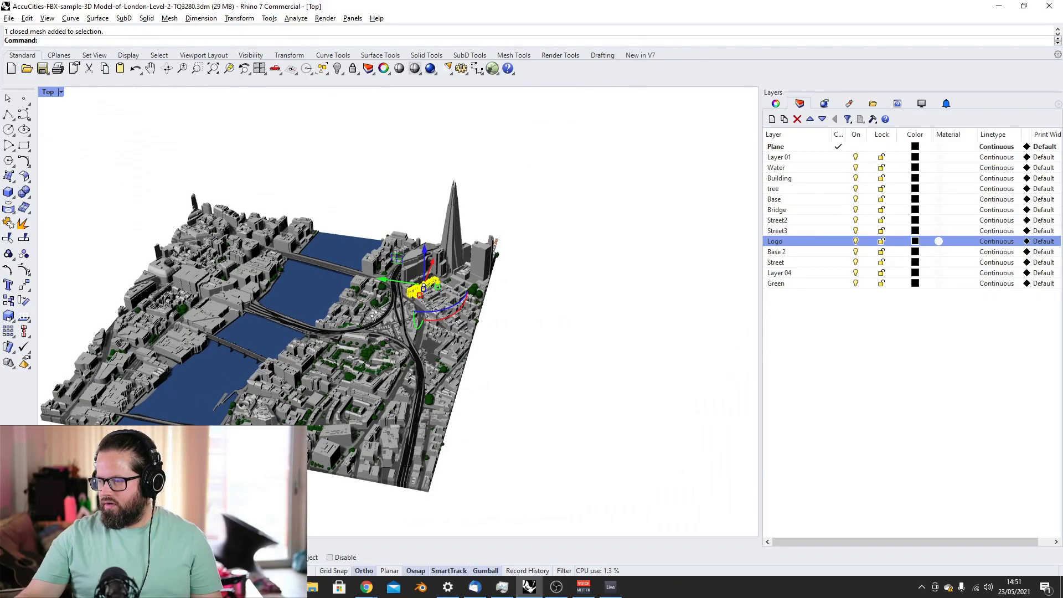
{"action": "scroll", "coordinate": [375, 314], "scroll_direction": "up", "scroll_amount": 3}
{"action": "scroll", "coordinate": [459, 275], "scroll_direction": "up", "scroll_amount": 4}
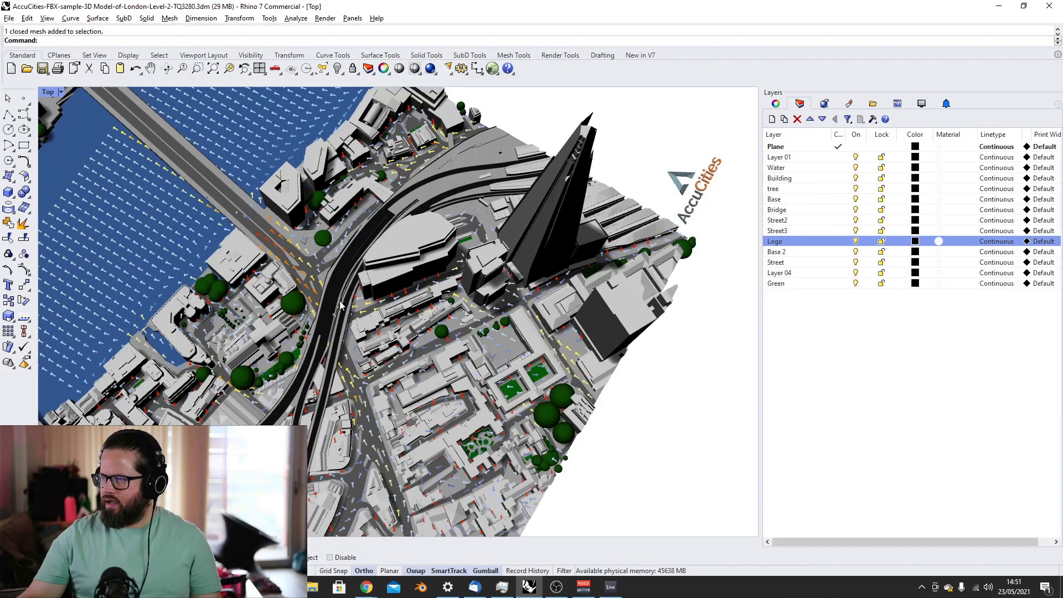
{"action": "right_click_drag", "start_coordinate": [340, 305], "coordinate": [480, 230]}
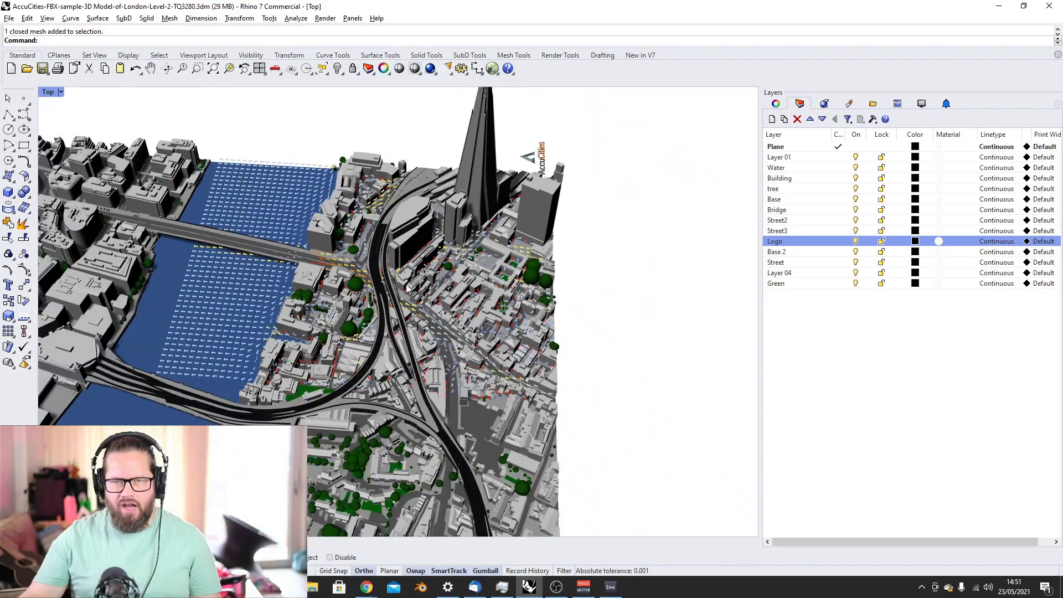
{"action": "scroll", "coordinate": [388, 242], "scroll_direction": "up", "scroll_amount": 5}
{"action": "right_click_drag", "start_coordinate": [423, 273], "coordinate": [336, 338]}
{"action": "scroll", "coordinate": [336, 338], "scroll_direction": "up", "scroll_amount": 3}
{"action": "scroll", "coordinate": [336, 337], "scroll_direction": "up", "scroll_amount": 5}
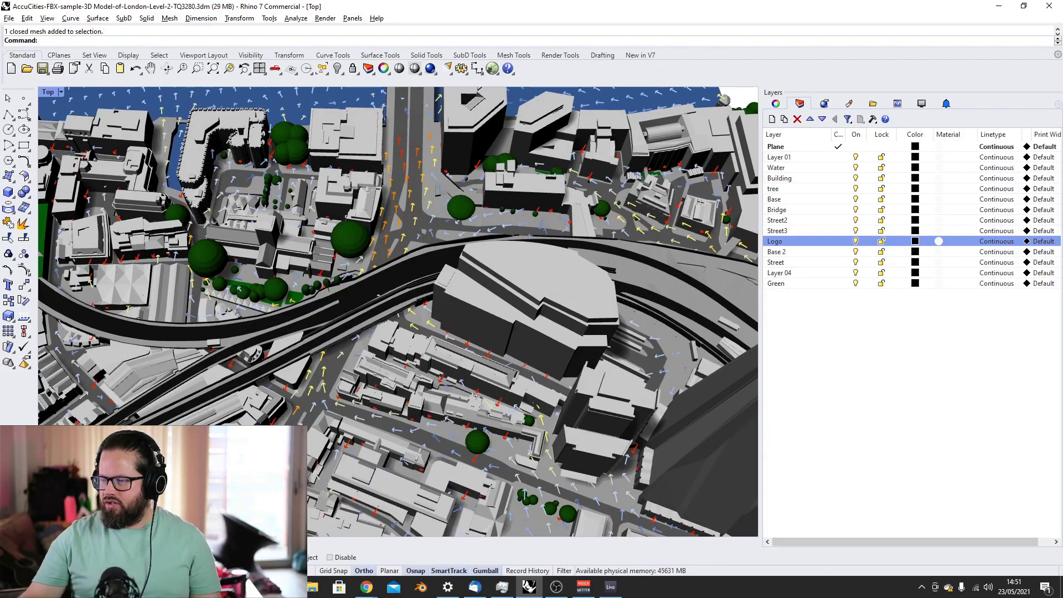
Step: Set the viewport's display mode to Arctic for the city model with the wind vectors
{"action": "key", "text": "ctrl+alt+a"}
{"action": "scroll", "coordinate": [519, 261], "scroll_direction": "up", "scroll_amount": 3}
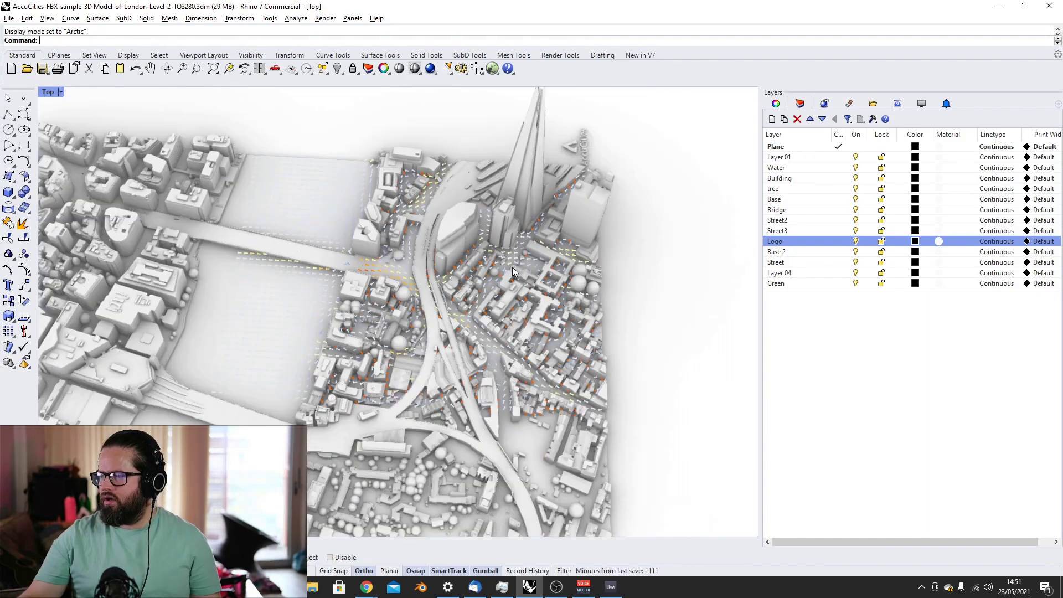
Step: Switch to the Grasshopper definition and inspect the createCaseFromTunnel, WTGrading and blockMesh components
{"action": "key", "text": "alt+Tab"}
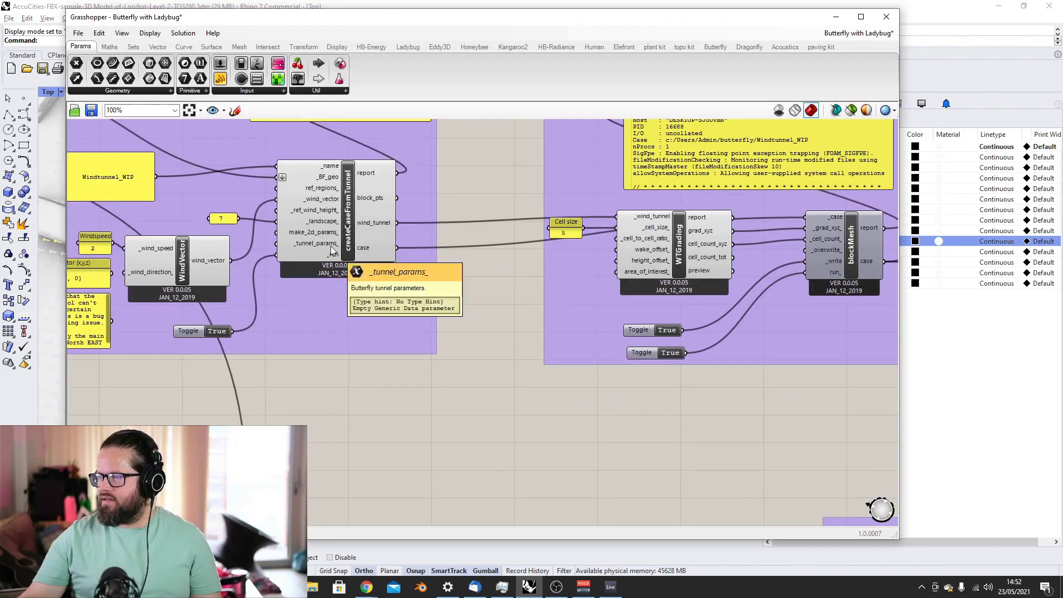
{"action": "scroll", "coordinate": [332, 251], "scroll_direction": "down", "scroll_amount": 3}
{"action": "scroll", "coordinate": [587, 227], "scroll_direction": "up", "scroll_amount": 3}
{"action": "left_click", "coordinate": [530, 256]}
{"action": "left_click", "coordinate": [685, 276]}
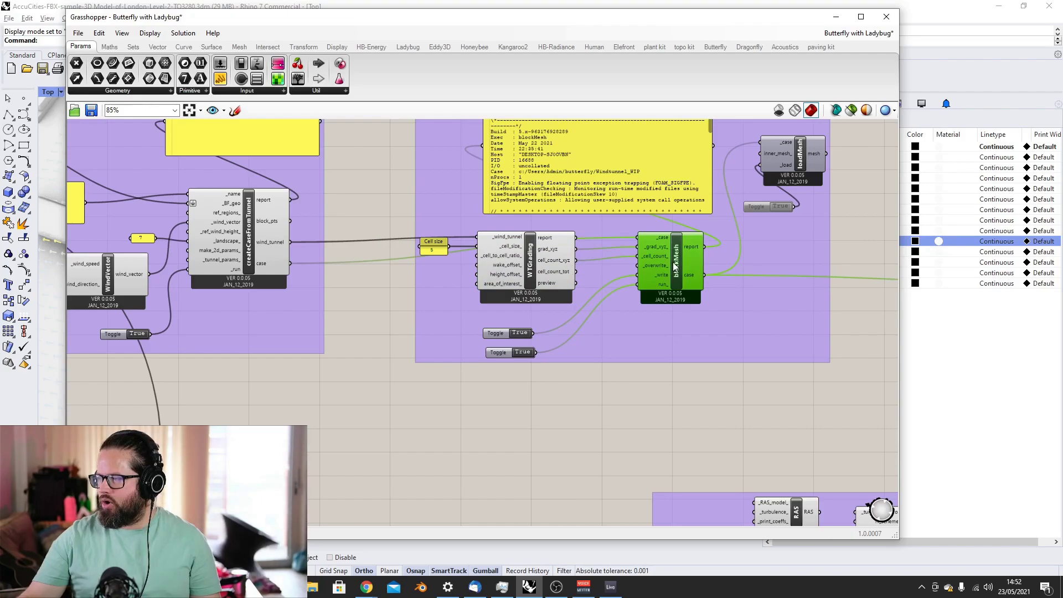
Step: Inspect the snappyHexMesh component in the HEX MESH group and its connection to the SOLUTION group
{"action": "scroll", "coordinate": [675, 267], "scroll_direction": "down", "scroll_amount": 3}
{"action": "scroll", "coordinate": [695, 270], "scroll_direction": "up", "scroll_amount": 4}
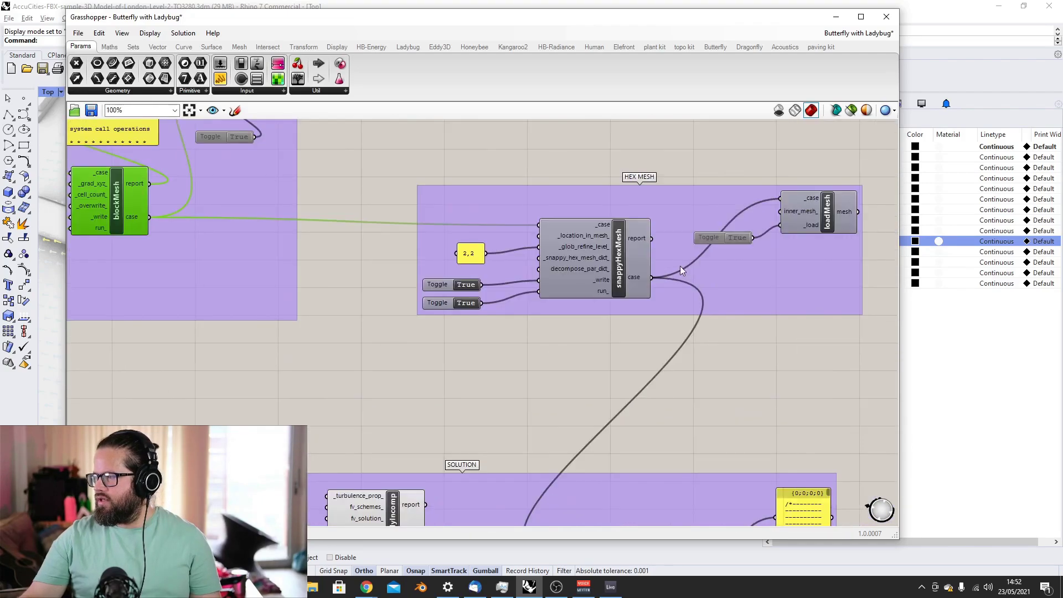
{"action": "scroll", "coordinate": [685, 270], "scroll_direction": "down", "scroll_amount": 2}
{"action": "left_click", "coordinate": [587, 257]}
{"action": "scroll", "coordinate": [521, 188], "scroll_direction": "down", "scroll_amount": 4}
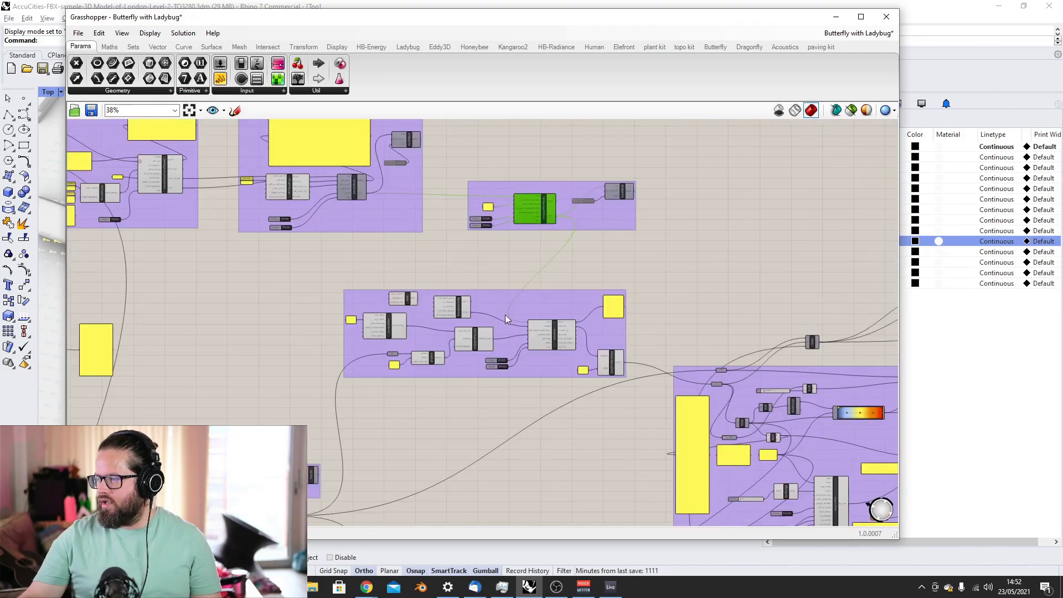
Step: Inspect the SOLUTION group, including the 300 end-time panel feeding controlDict and the probes, solutionParams and solution components
{"action": "scroll", "coordinate": [577, 344], "scroll_direction": "up", "scroll_amount": 5}
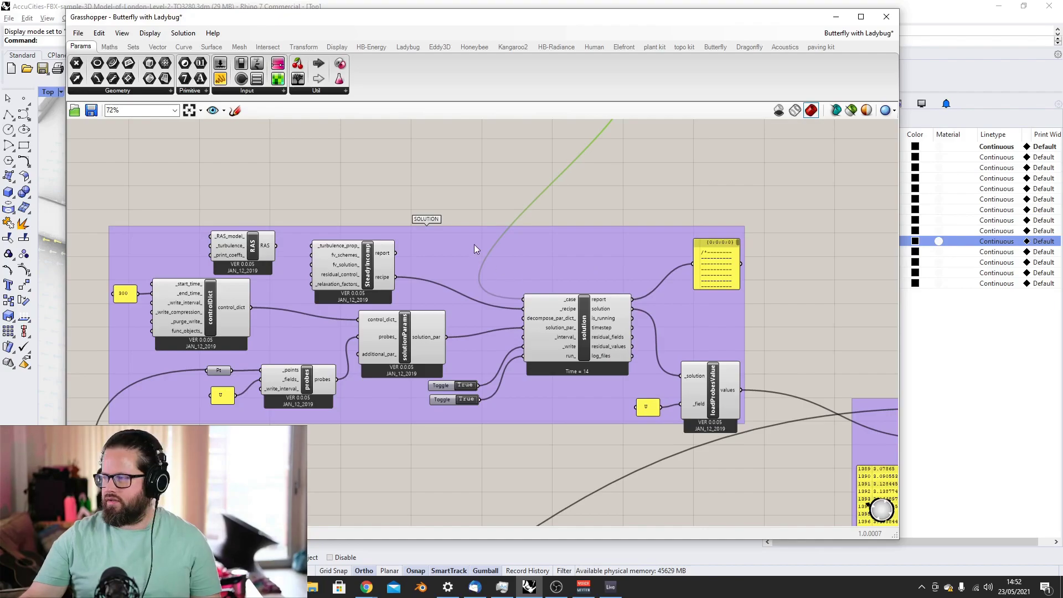
{"action": "scroll", "coordinate": [312, 210], "scroll_direction": "up", "scroll_amount": 4}
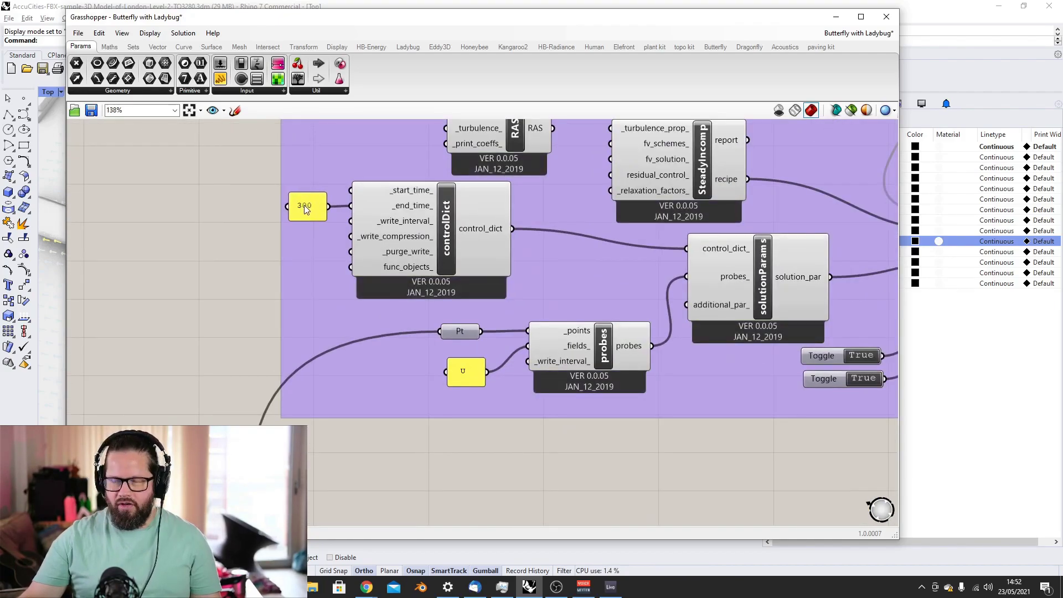
{"action": "left_click", "coordinate": [301, 213]}
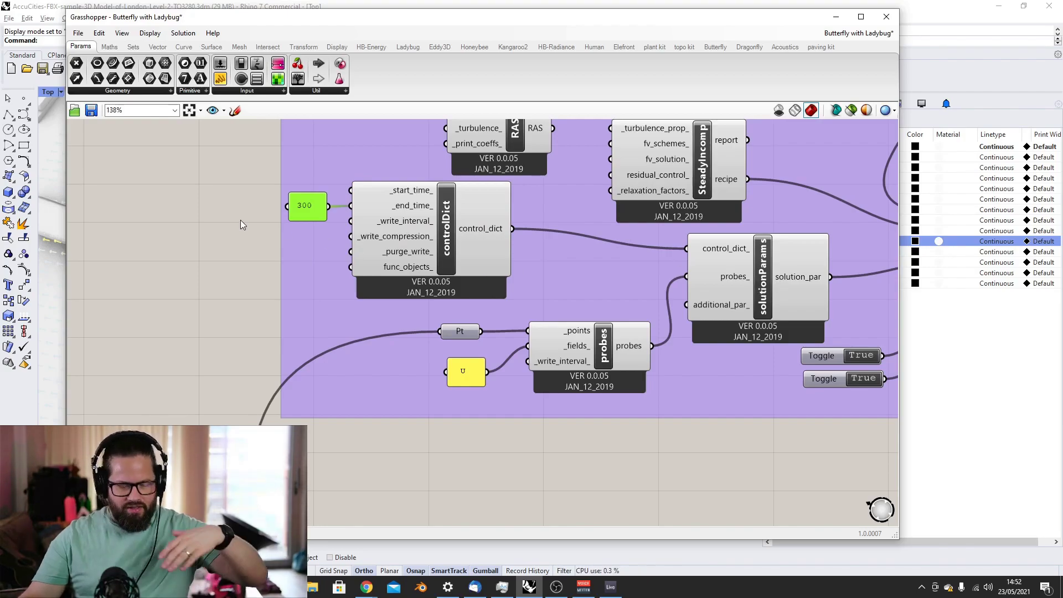
{"action": "scroll", "coordinate": [249, 221], "scroll_direction": "down", "scroll_amount": 5}
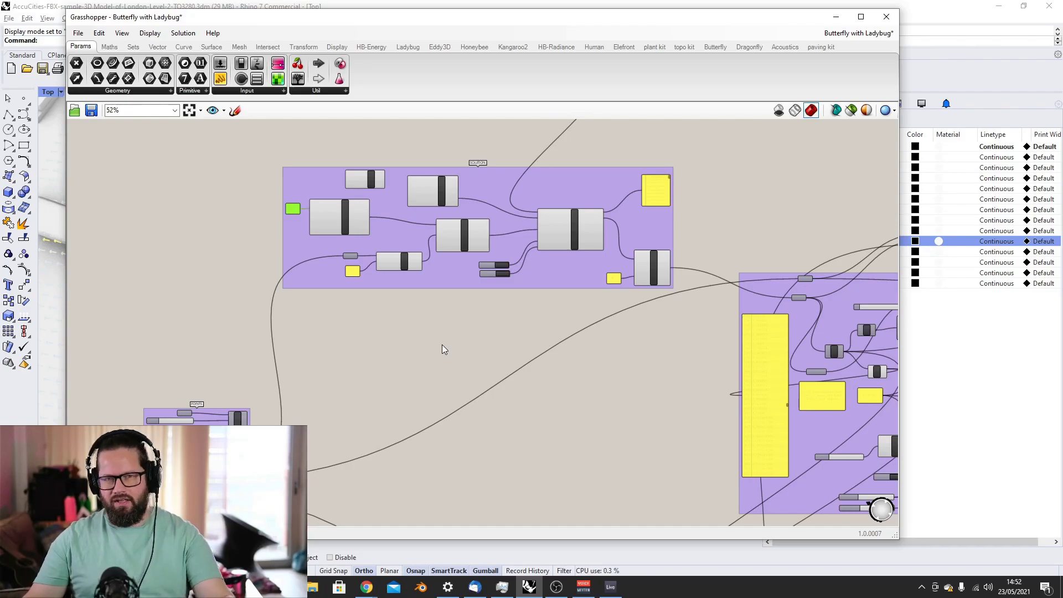
{"action": "scroll", "coordinate": [367, 220], "scroll_direction": "up", "scroll_amount": 8}
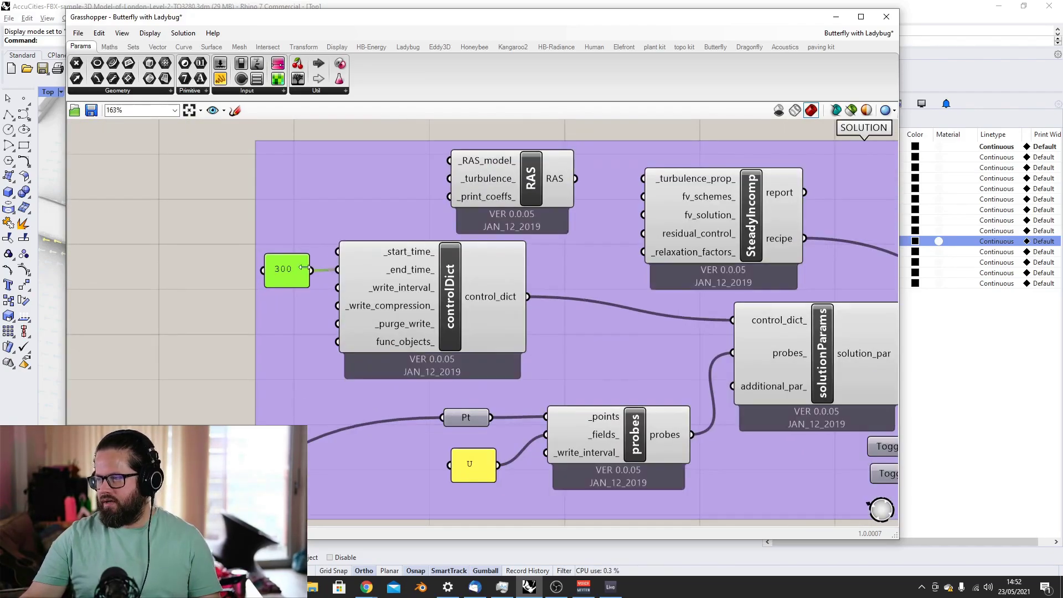
{"action": "scroll", "coordinate": [281, 284], "scroll_direction": "down", "scroll_amount": 6}
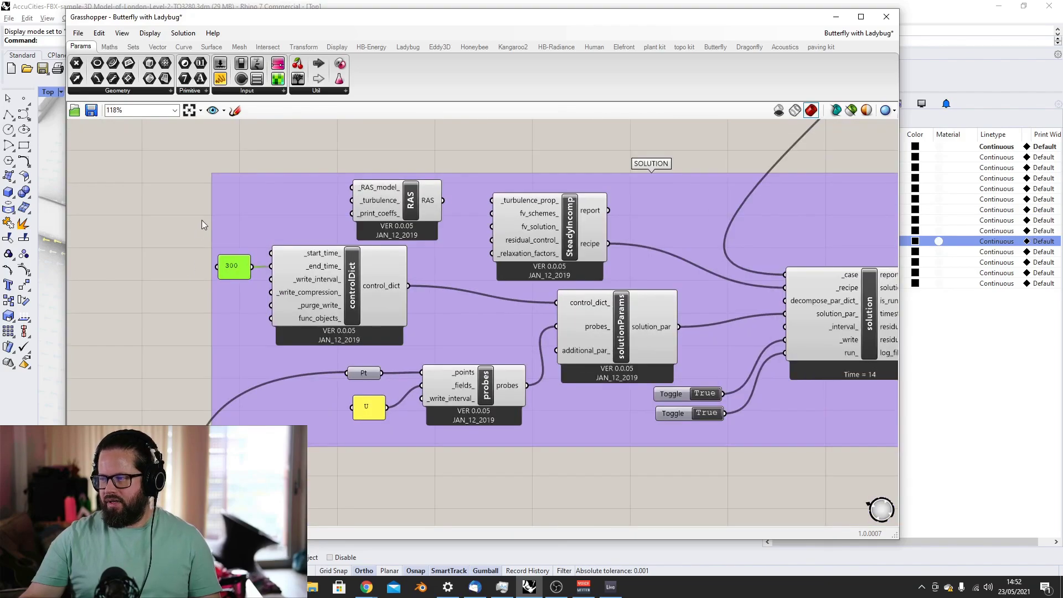
{"action": "scroll", "coordinate": [414, 240], "scroll_direction": "down", "scroll_amount": 2}
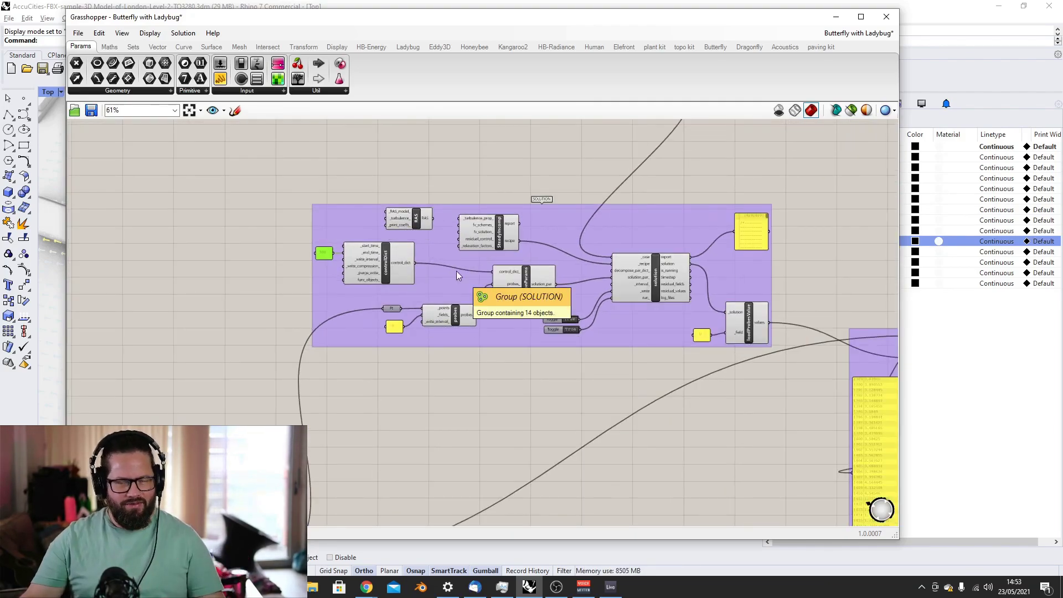
{"action": "scroll", "coordinate": [592, 379], "scroll_direction": "down", "scroll_amount": 4}
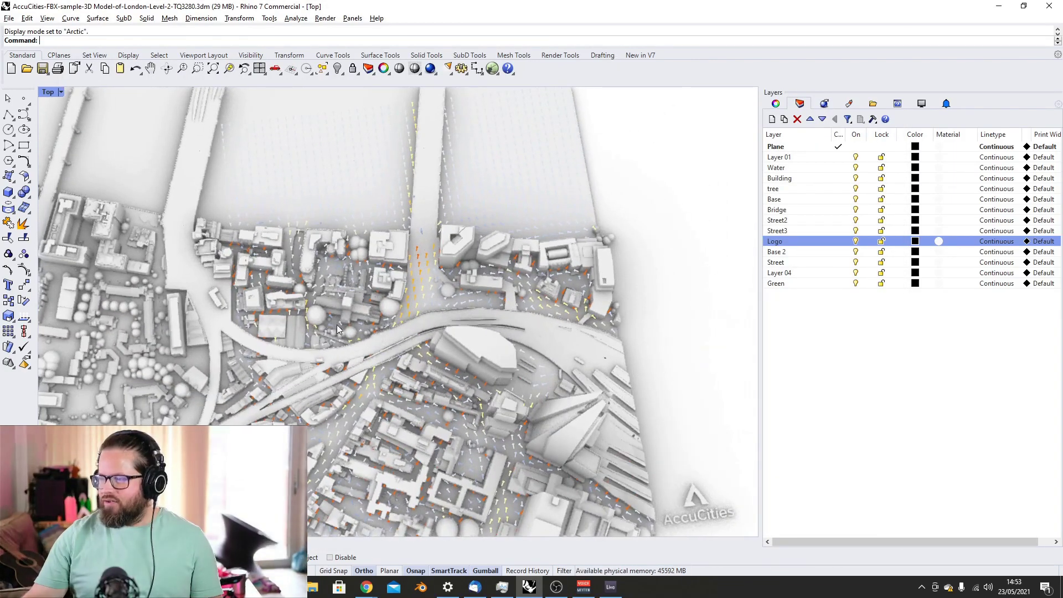
Step: Place the Grasshopper window beside the model viewport and set slider B in the OUTPUT group to 8.564 to scale the wind vectors
{"action": "right_click_drag", "start_coordinate": [404, 314], "coordinate": [323, 490]}
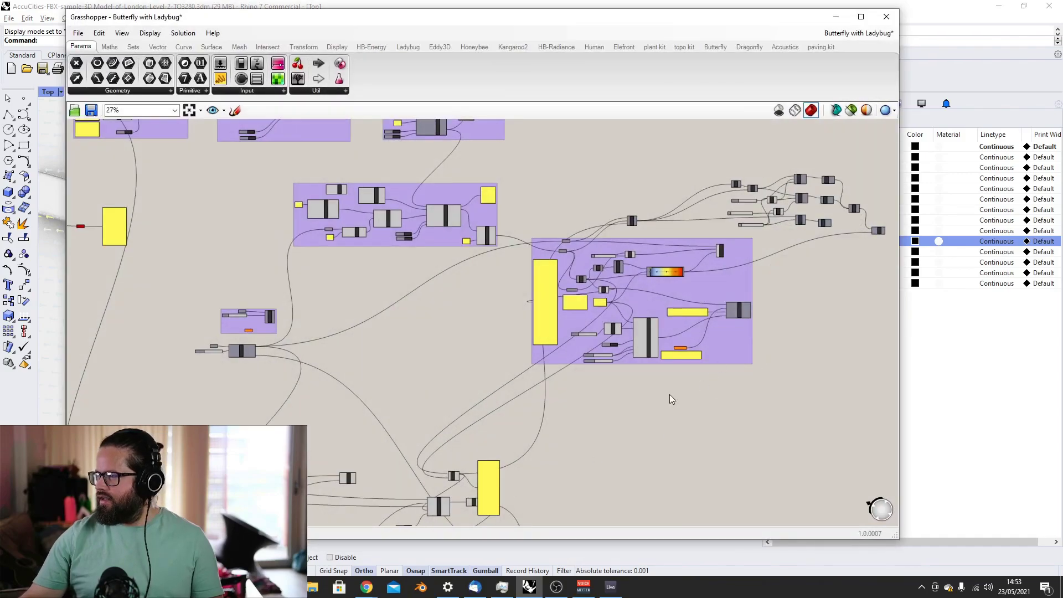
{"action": "scroll", "coordinate": [593, 249], "scroll_direction": "up", "scroll_amount": 6}
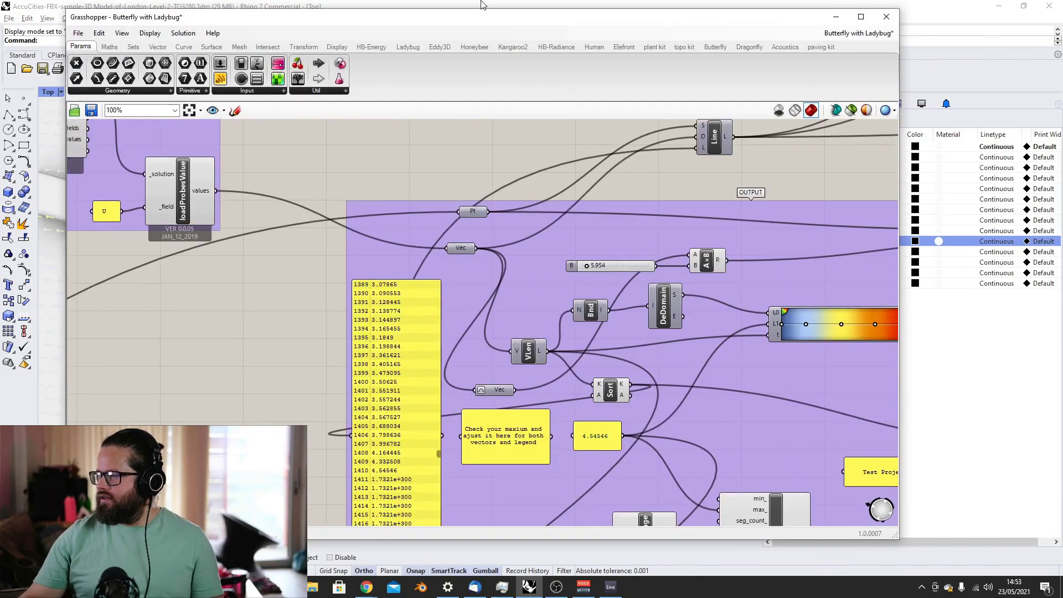
{"action": "left_click_drag", "start_coordinate": [450, 22], "coordinate": [657, 39]}
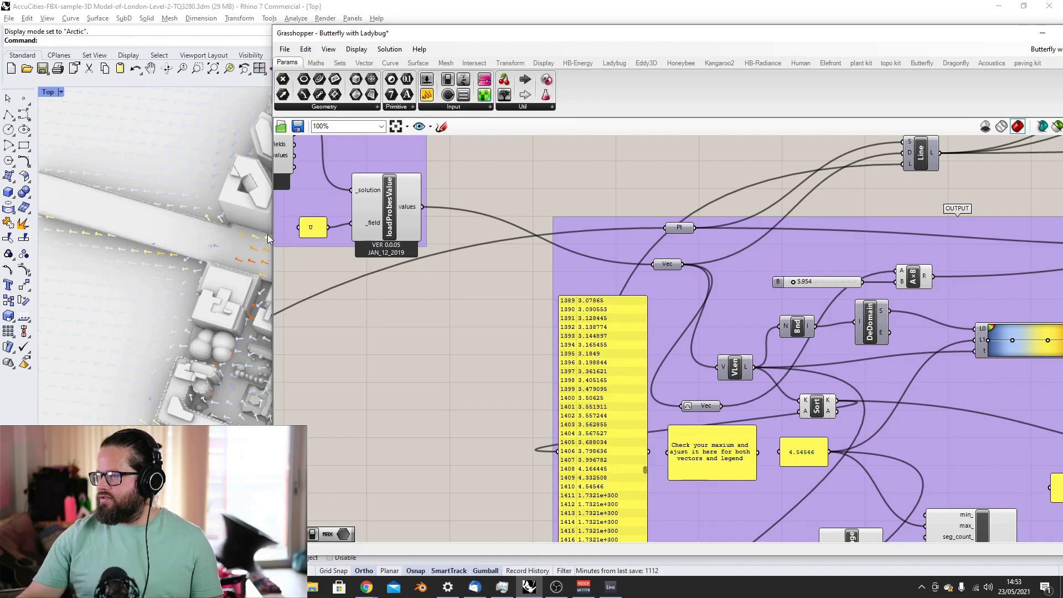
{"action": "left_click_drag", "start_coordinate": [273, 239], "coordinate": [637, 240]}
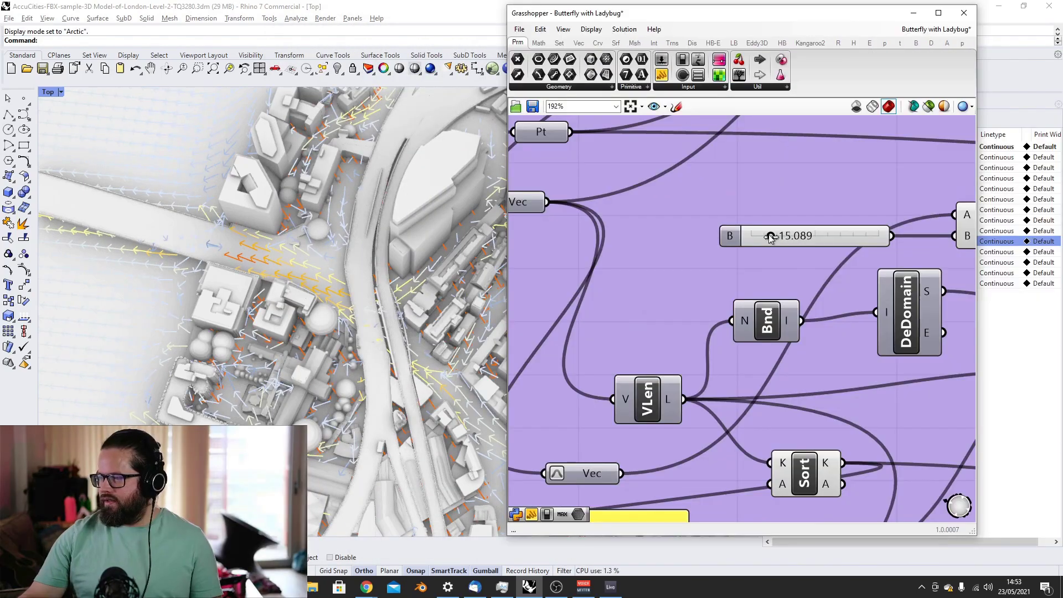
{"action": "left_click_drag", "start_coordinate": [770, 236], "coordinate": [766, 238]}
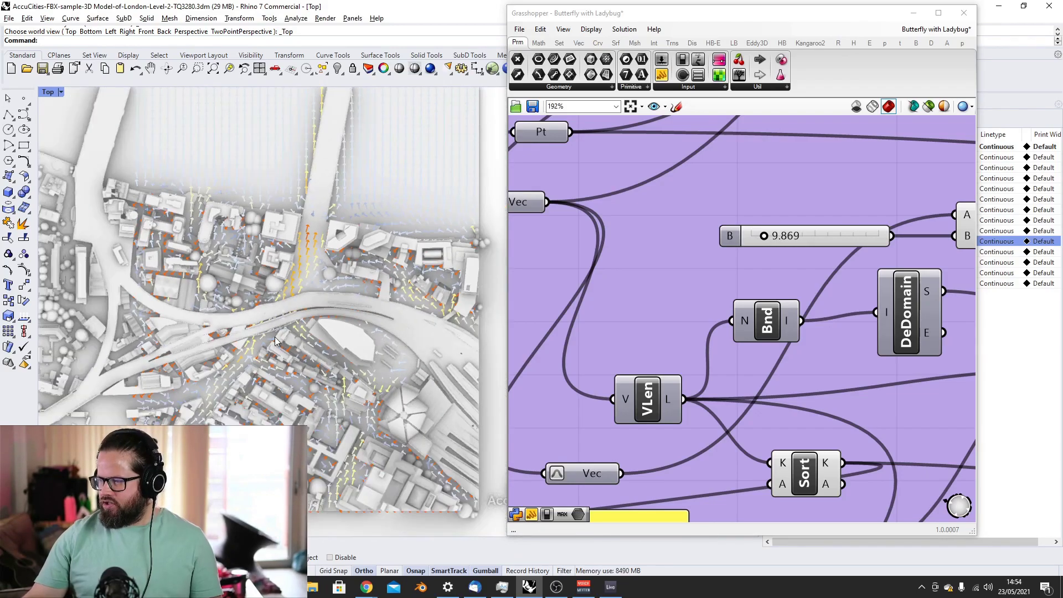
{"action": "scroll", "coordinate": [283, 285], "scroll_direction": "up", "scroll_amount": 5}
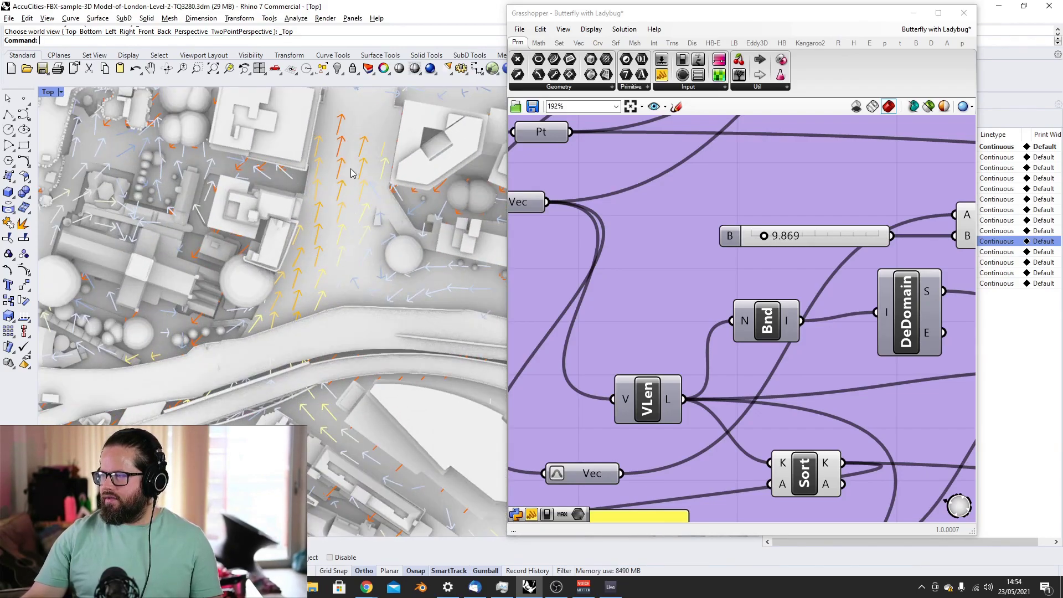
{"action": "scroll", "coordinate": [307, 332], "scroll_direction": "down", "scroll_amount": 5}
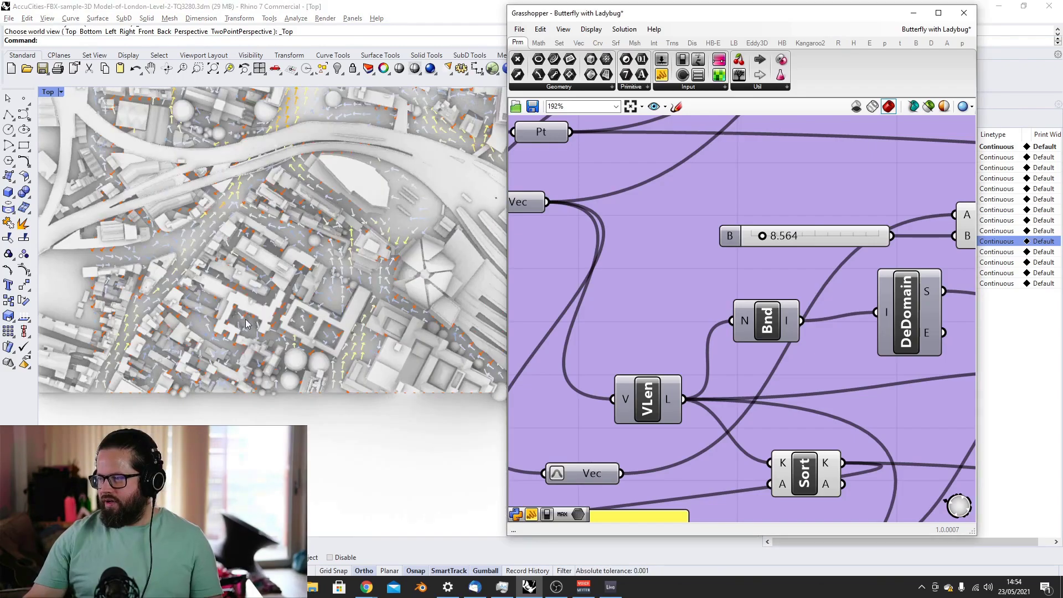
Step: Examine the rescaled wind vectors in plan over the bridge, the riverside buildings and the streets south of the river
{"action": "scroll", "coordinate": [262, 337], "scroll_direction": "down", "scroll_amount": 4}
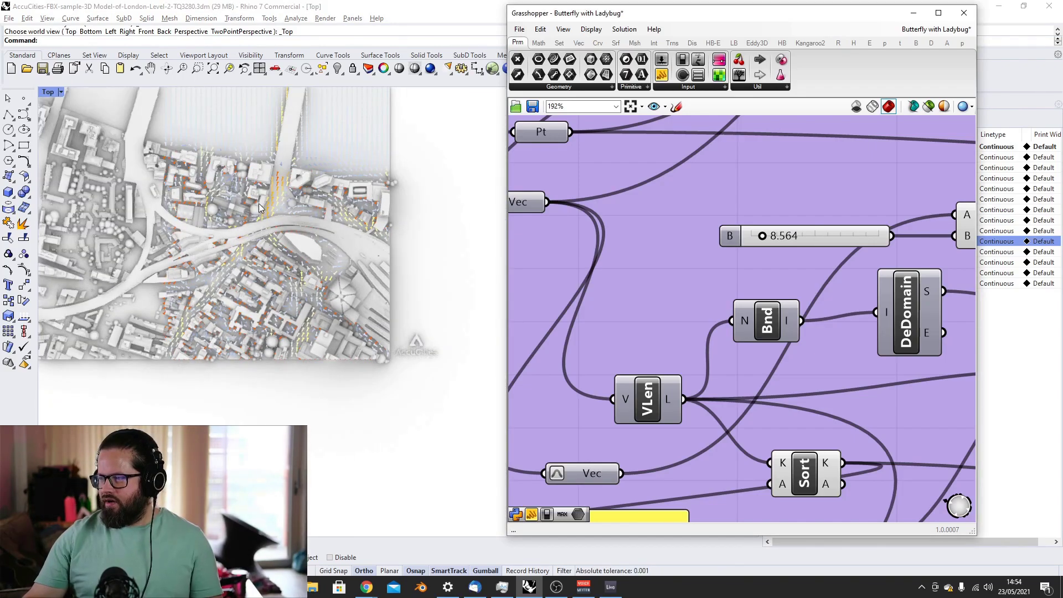
{"action": "scroll", "coordinate": [258, 203], "scroll_direction": "up", "scroll_amount": 4}
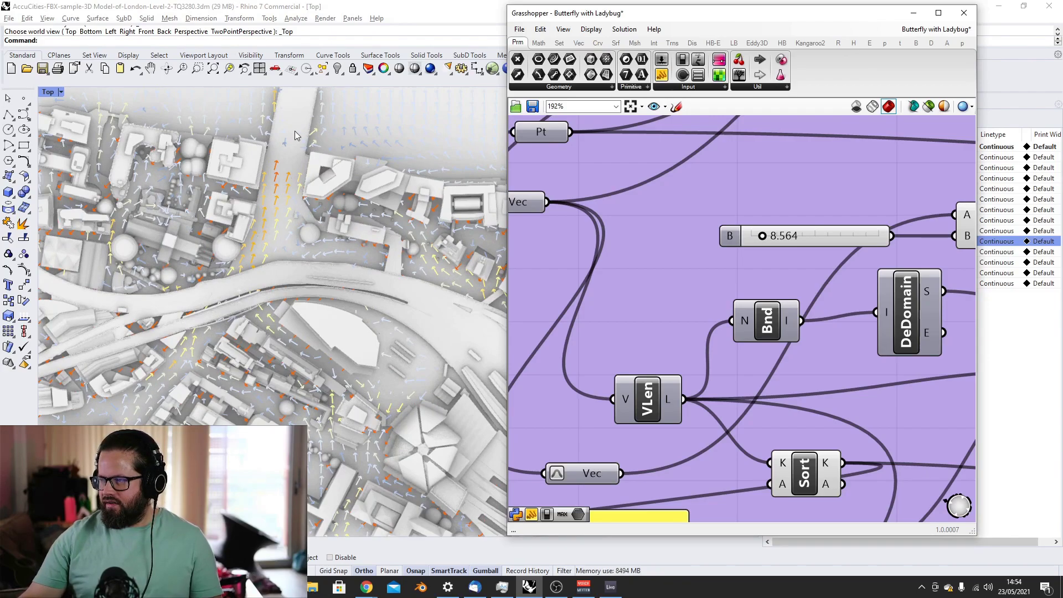
{"action": "scroll", "coordinate": [270, 202], "scroll_direction": "up", "scroll_amount": 5}
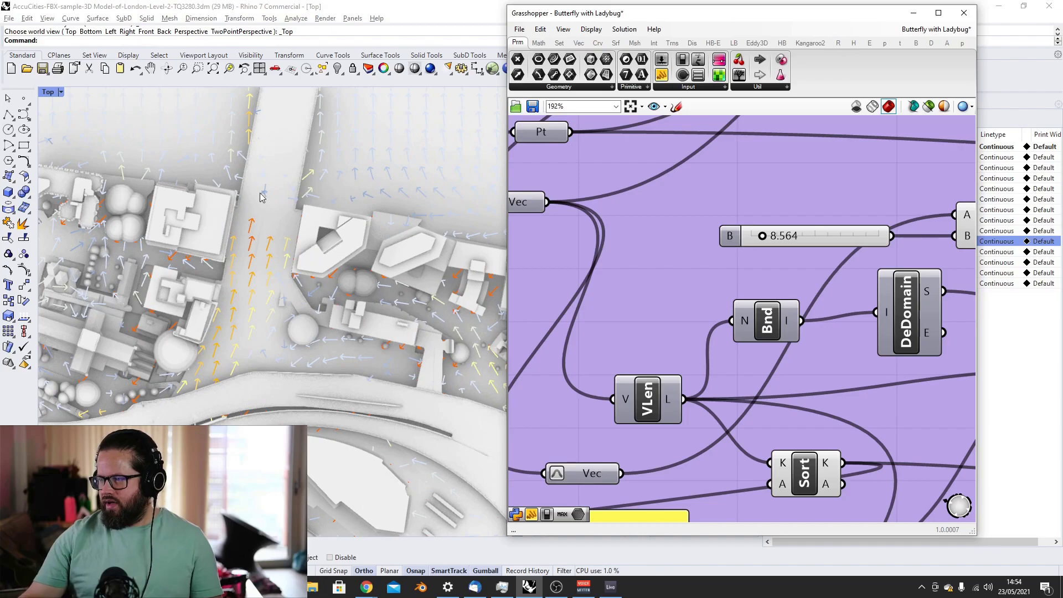
{"action": "scroll", "coordinate": [97, 227], "scroll_direction": "down", "scroll_amount": 6}
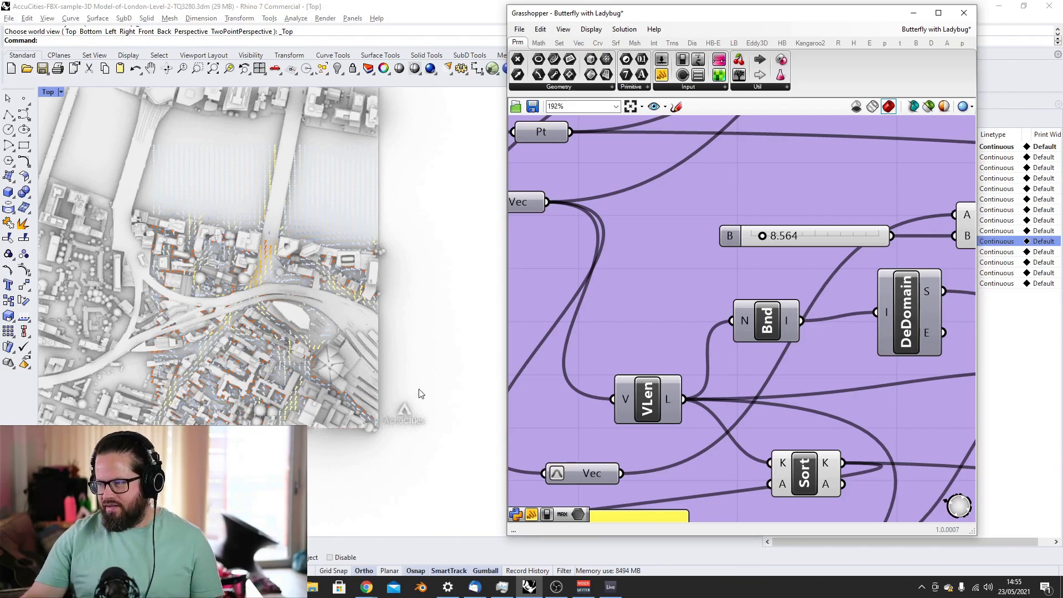
{"action": "scroll", "coordinate": [257, 259], "scroll_direction": "up", "scroll_amount": 6}
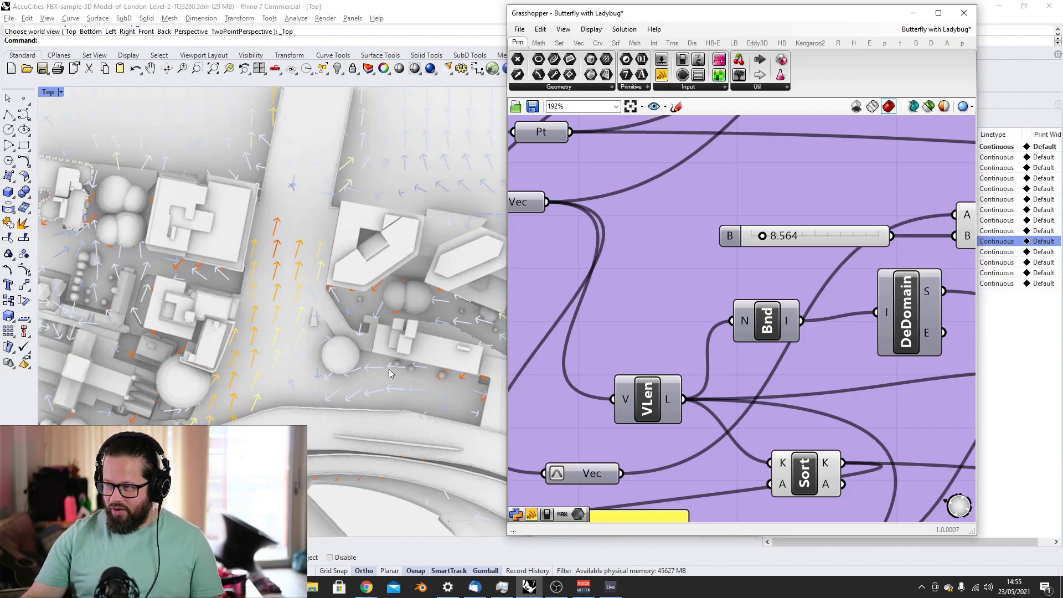
{"action": "scroll", "coordinate": [149, 177], "scroll_direction": "down", "scroll_amount": 5}
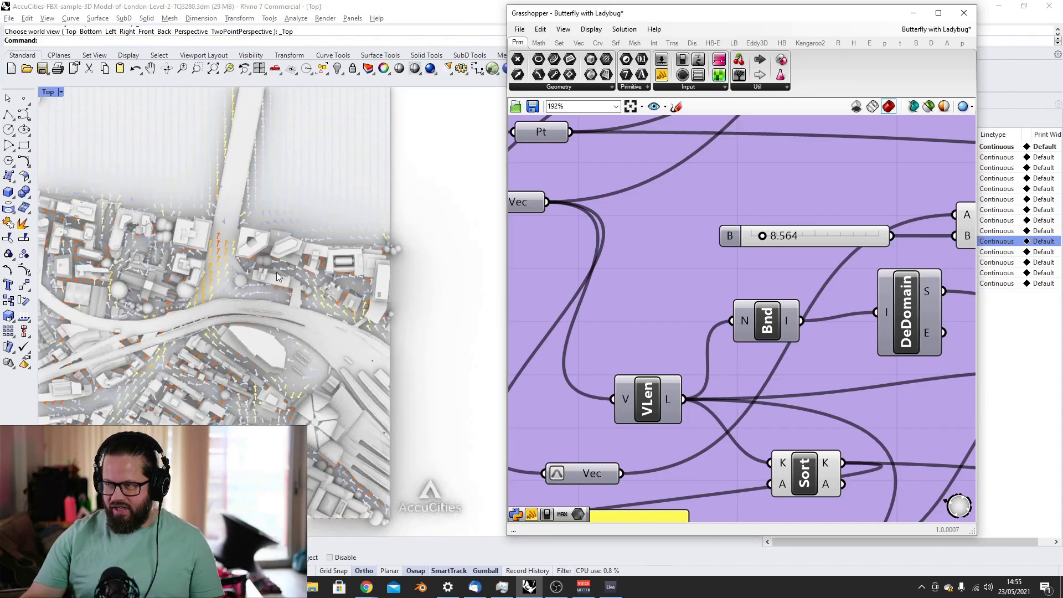
{"action": "scroll", "coordinate": [254, 268], "scroll_direction": "up", "scroll_amount": 2}
{"action": "scroll", "coordinate": [253, 268], "scroll_direction": "up", "scroll_amount": 1}
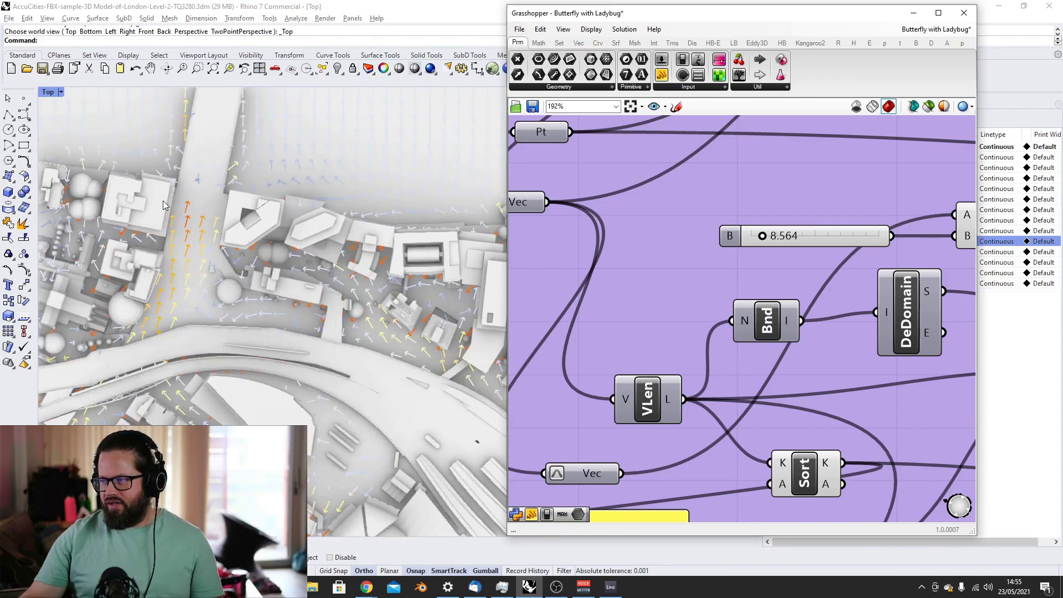
{"action": "scroll", "coordinate": [177, 221], "scroll_direction": "down", "scroll_amount": 2}
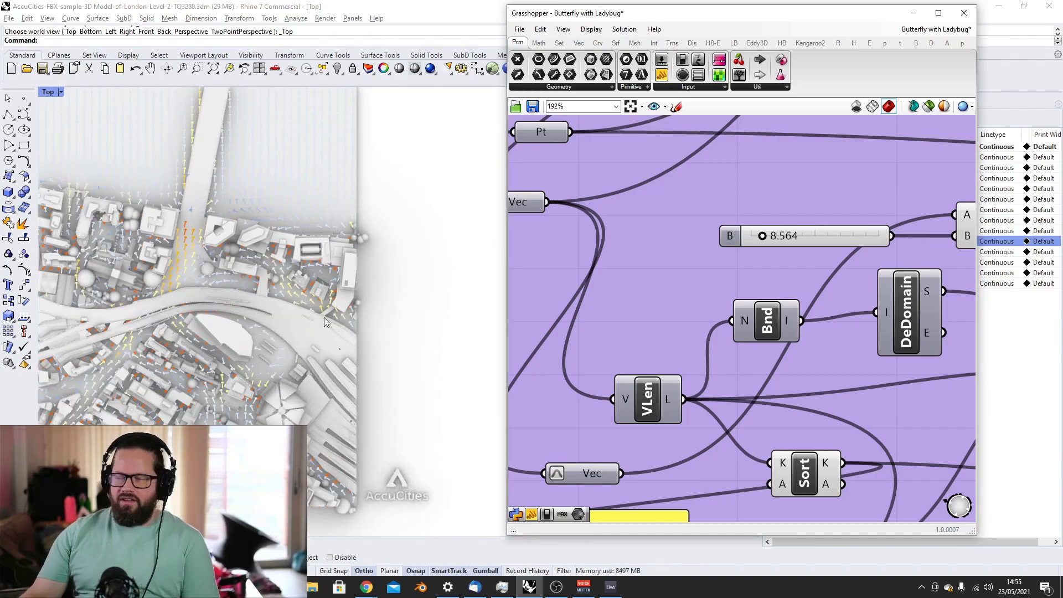
Step: Turn on the preview of the mesh-recolouring component fed by the legend parameters and set the viewport's display mode to Rendered
{"action": "scroll", "coordinate": [674, 255], "scroll_direction": "down", "scroll_amount": 8}
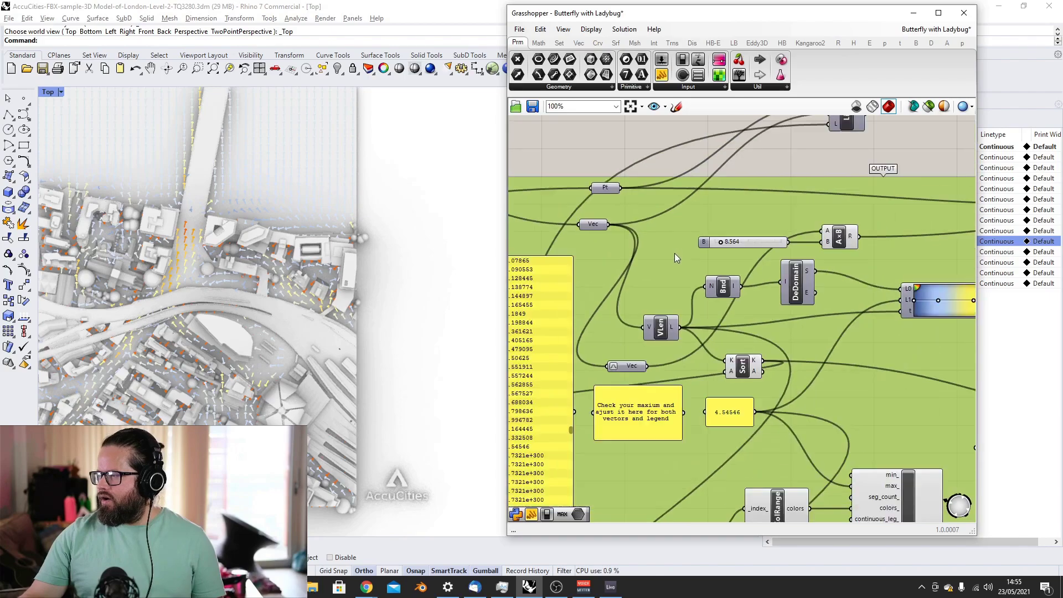
{"action": "scroll", "coordinate": [680, 271], "scroll_direction": "down", "scroll_amount": 2}
{"action": "scroll", "coordinate": [732, 427], "scroll_direction": "up", "scroll_amount": 8}
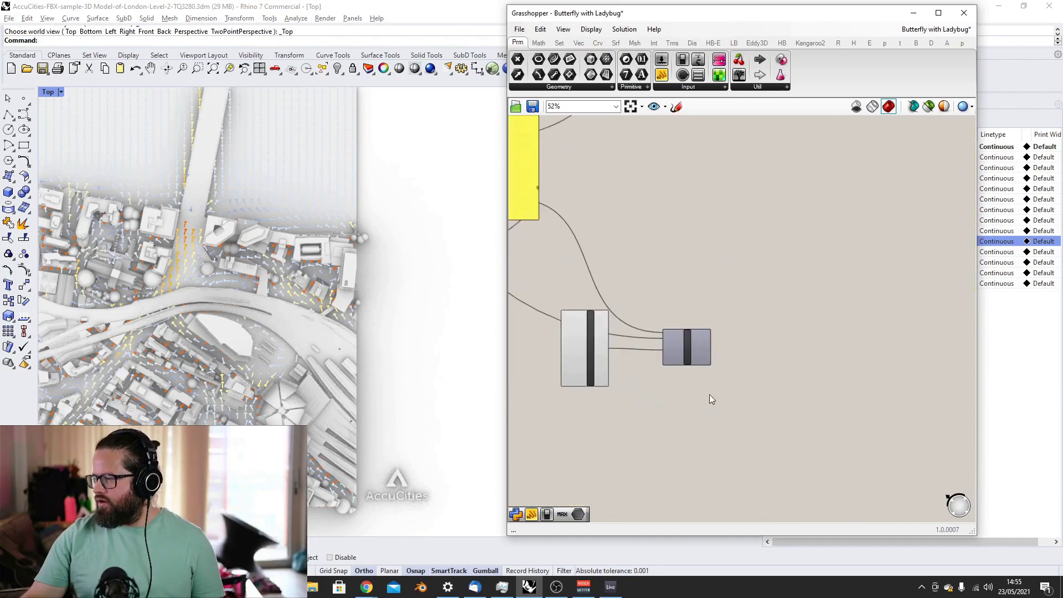
{"action": "right_click", "coordinate": [682, 333]}
{"action": "left_click", "coordinate": [732, 419]}
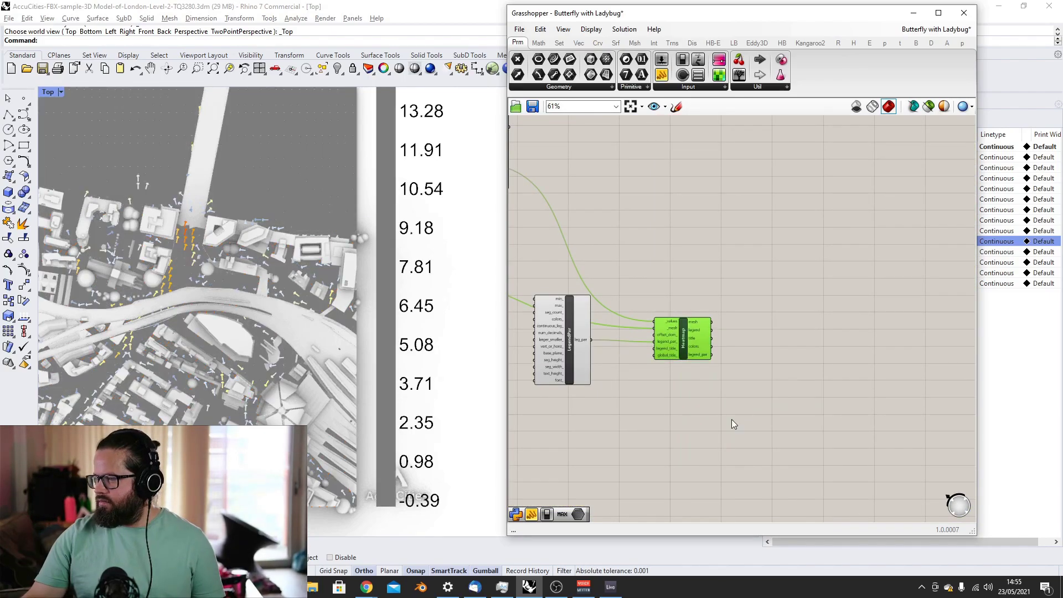
{"action": "left_click", "coordinate": [48, 92]}
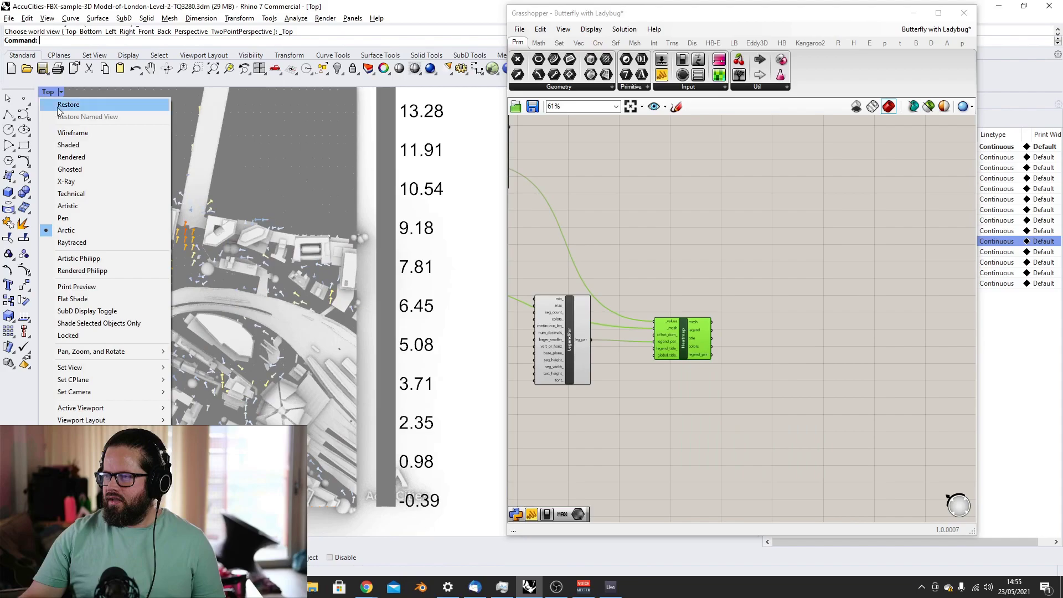
{"action": "left_click", "coordinate": [95, 158]}
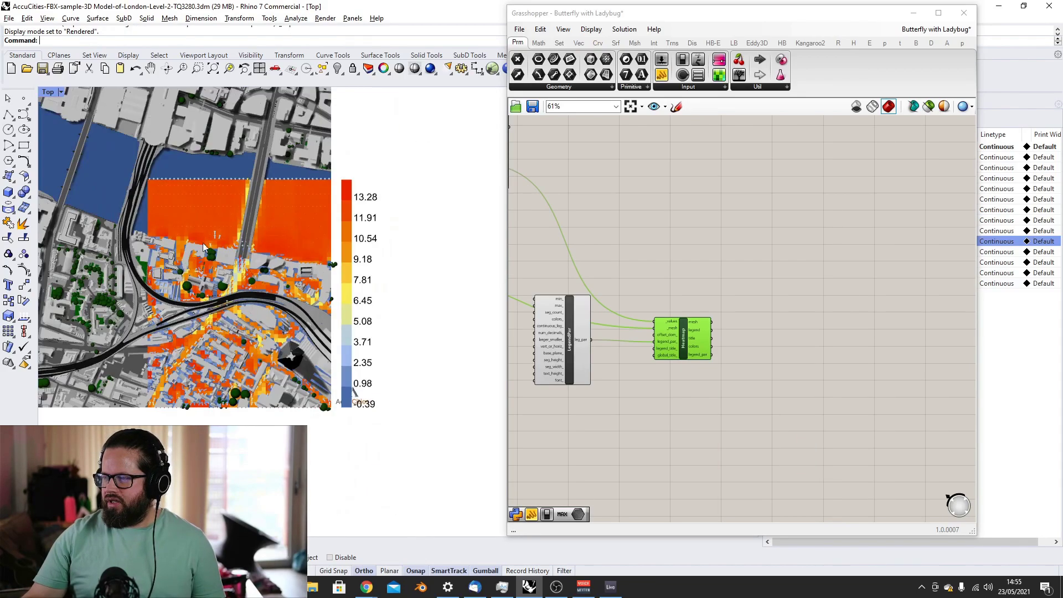
Step: Examine the coloured wind-speed mesh in 3D around the bridge, the railway tracks and the riverside buildings
{"action": "right_click_drag", "start_coordinate": [232, 233], "coordinate": [365, 272], "text": "ctrl+shift"}
{"action": "scroll", "coordinate": [385, 277], "scroll_direction": "up", "scroll_amount": 6}
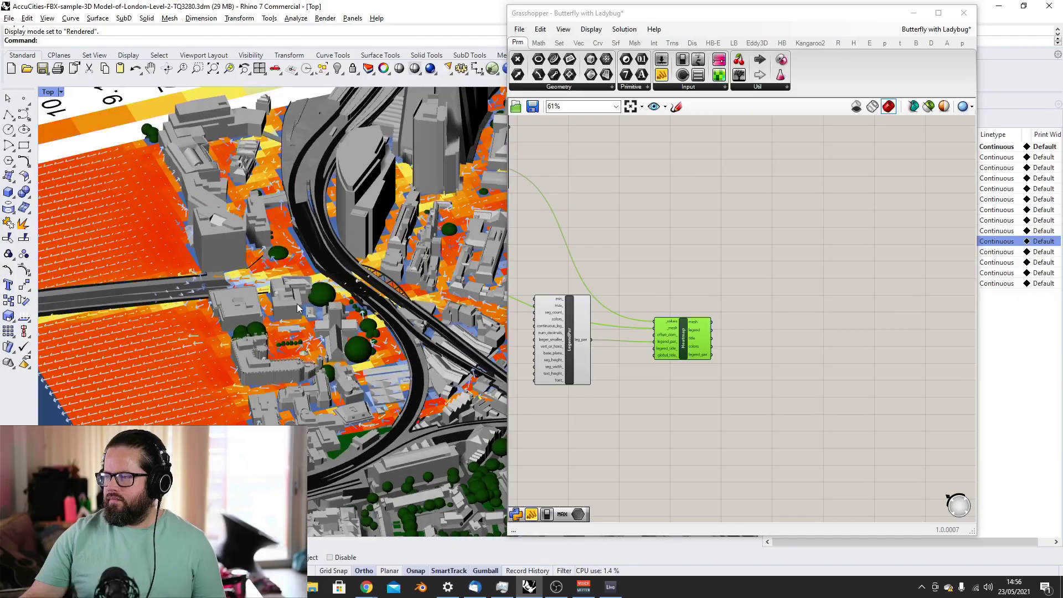
{"action": "right_click_drag", "start_coordinate": [297, 304], "coordinate": [339, 214], "text": "ctrl+shift"}
{"action": "scroll", "coordinate": [214, 275], "scroll_direction": "up", "scroll_amount": 5}
{"action": "scroll", "coordinate": [214, 274], "scroll_direction": "up", "scroll_amount": 2}
{"action": "scroll", "coordinate": [306, 302], "scroll_direction": "down", "scroll_amount": 6}
{"action": "scroll", "coordinate": [280, 202], "scroll_direction": "up", "scroll_amount": 6}
{"action": "scroll", "coordinate": [307, 161], "scroll_direction": "down", "scroll_amount": 3}
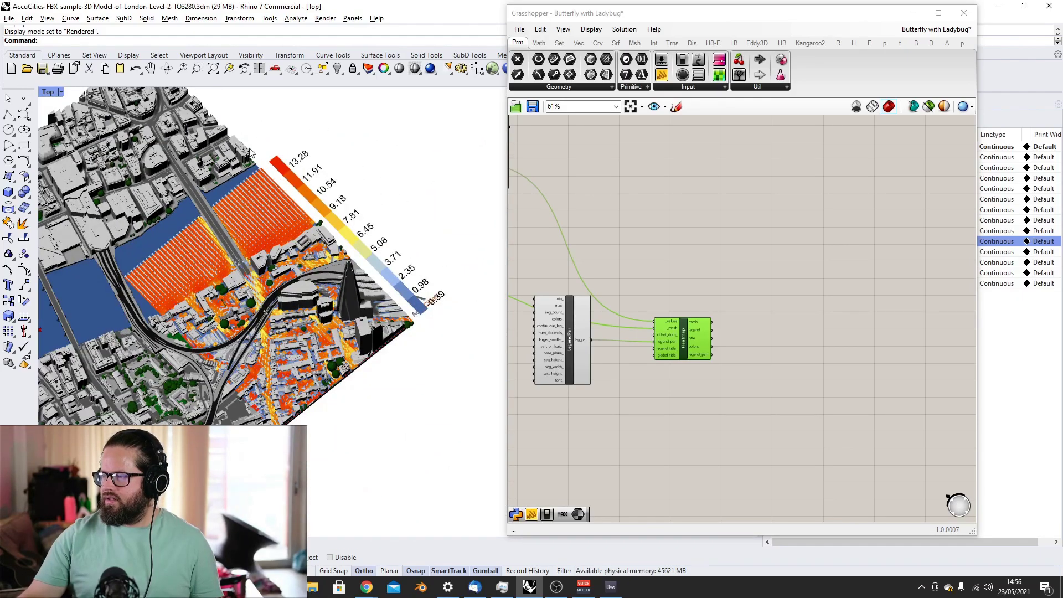
Step: Compare the wind-speed mesh over the river and around the tall tower with the colour legend from several oblique angles
{"action": "scroll", "coordinate": [350, 210], "scroll_direction": "up", "scroll_amount": 3}
{"action": "scroll", "coordinate": [318, 219], "scroll_direction": "down", "scroll_amount": 5}
{"action": "right_click_drag", "start_coordinate": [318, 218], "coordinate": [343, 283], "text": "ctrl+shift"}
{"action": "scroll", "coordinate": [346, 299], "scroll_direction": "down", "scroll_amount": 3}
{"action": "scroll", "coordinate": [346, 299], "scroll_direction": "up", "scroll_amount": 6}
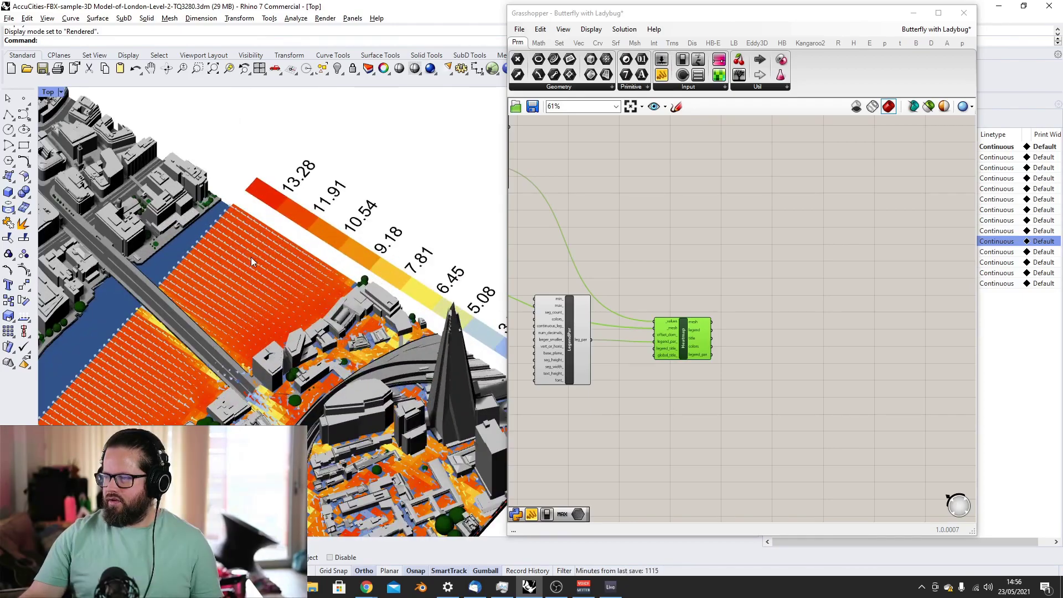
{"action": "scroll", "coordinate": [237, 320], "scroll_direction": "up", "scroll_amount": 4}
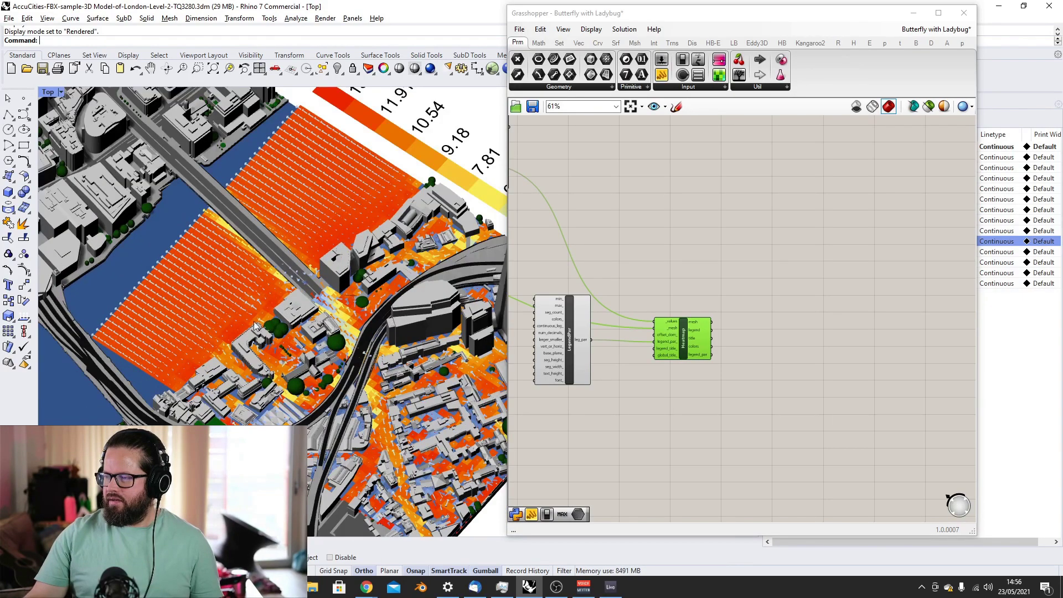
{"action": "scroll", "coordinate": [291, 299], "scroll_direction": "down", "scroll_amount": 2}
{"action": "scroll", "coordinate": [292, 298], "scroll_direction": "down", "scroll_amount": 4}
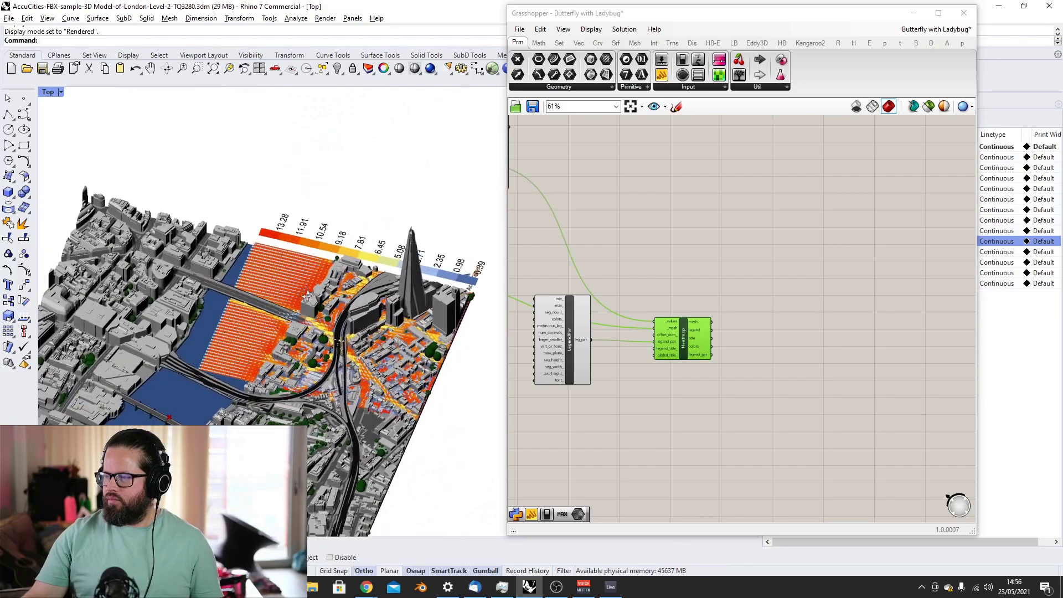
{"action": "scroll", "coordinate": [278, 215], "scroll_direction": "up", "scroll_amount": 5}
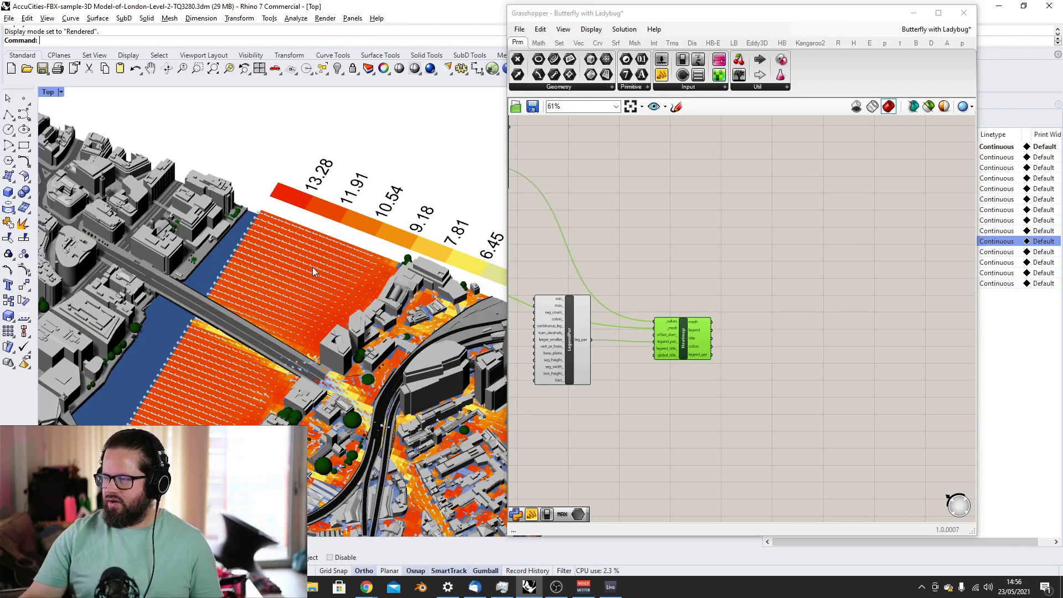
{"action": "scroll", "coordinate": [281, 247], "scroll_direction": "up", "scroll_amount": 2}
{"action": "scroll", "coordinate": [278, 246], "scroll_direction": "down", "scroll_amount": 2}
{"action": "right_click_drag", "start_coordinate": [214, 330], "coordinate": [197, 375]}
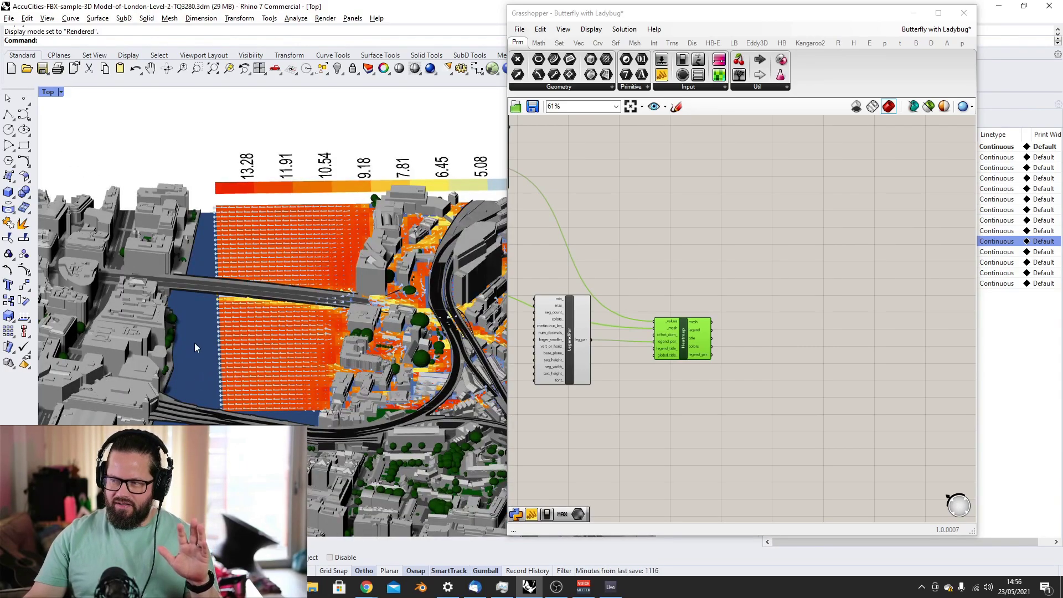
Step: Examine the wind-speed mesh and its colour legend over the river, bridge and tall tower from oblique and plan angles
{"action": "right_click_drag", "start_coordinate": [232, 278], "coordinate": [238, 269]}
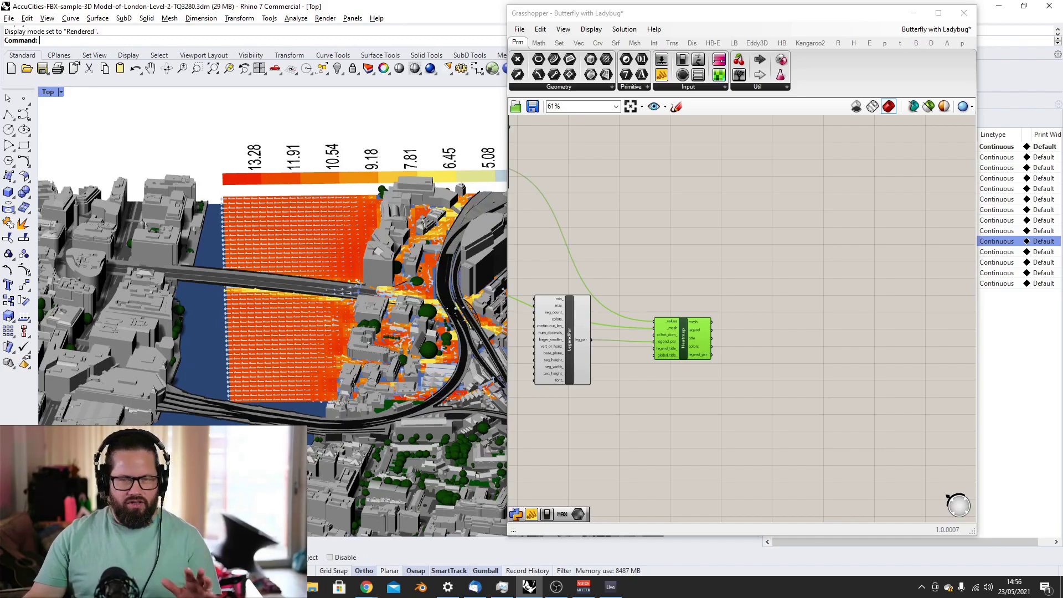
{"action": "scroll", "coordinate": [208, 278], "scroll_direction": "down", "scroll_amount": 3}
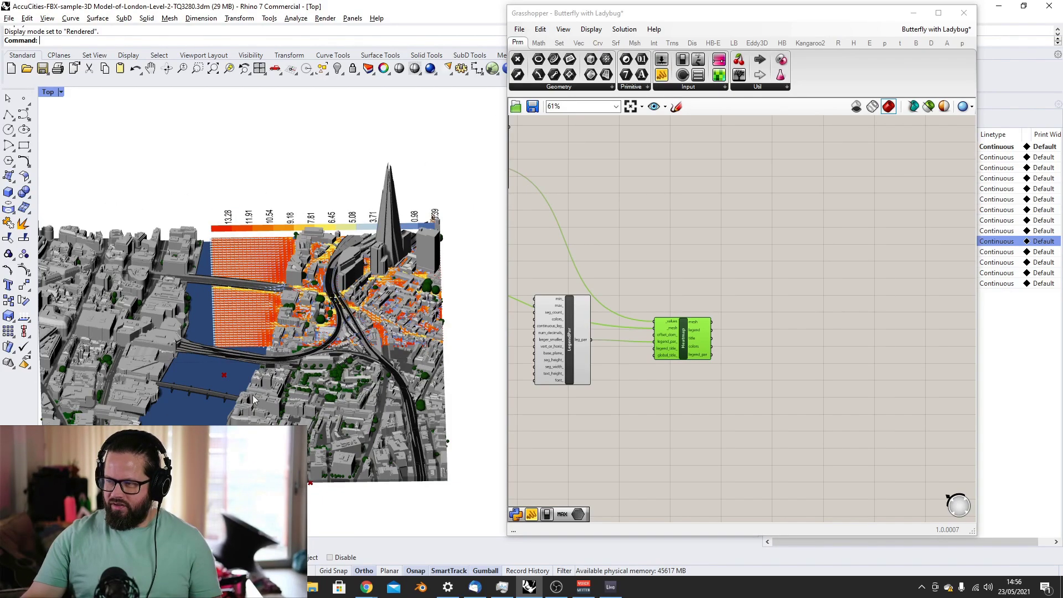
{"action": "right_click_drag", "start_coordinate": [338, 249], "coordinate": [330, 310]}
{"action": "scroll", "coordinate": [337, 308], "scroll_direction": "up", "scroll_amount": 5}
{"action": "scroll", "coordinate": [216, 333], "scroll_direction": "down", "scroll_amount": 5}
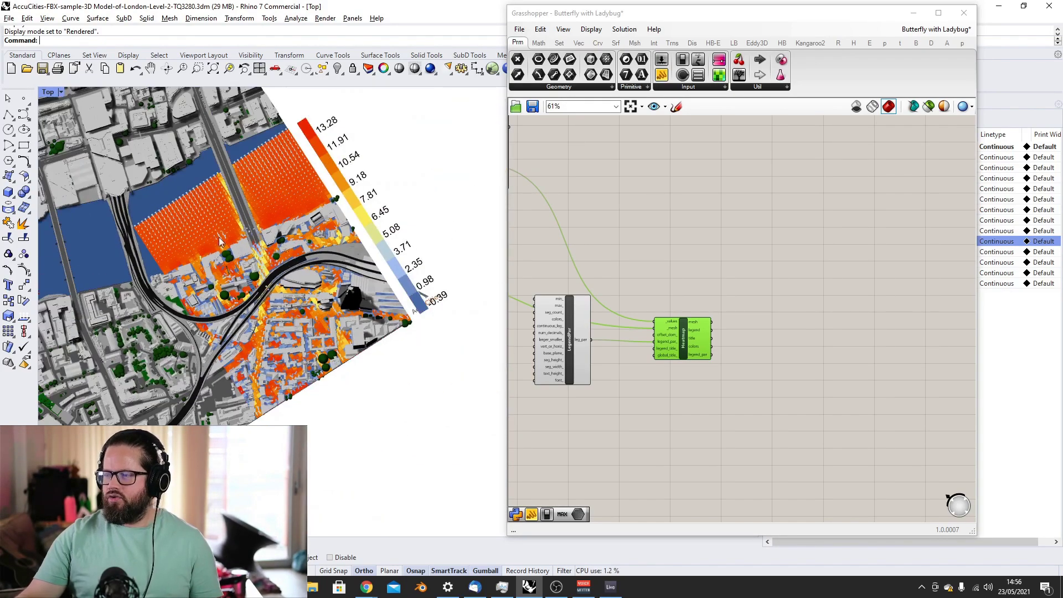
{"action": "right_click_drag", "start_coordinate": [208, 227], "coordinate": [266, 252]}
{"action": "scroll", "coordinate": [795, 340], "scroll_direction": "down", "scroll_amount": 5}
{"action": "scroll", "coordinate": [788, 361], "scroll_direction": "up", "scroll_amount": 1}
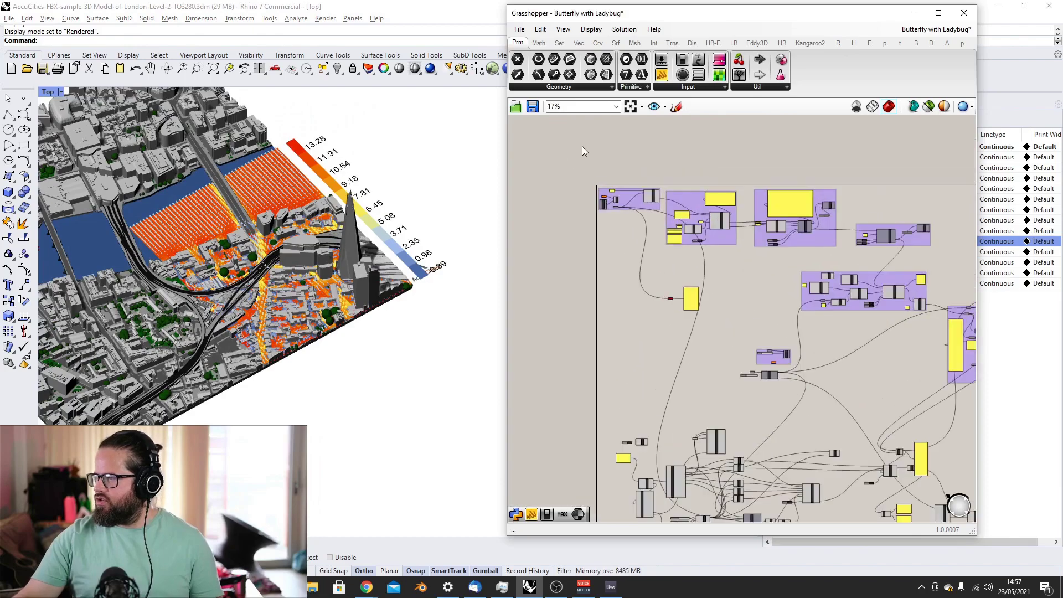
Step: Turn on the preview of the Mesh parameter in the Geometry group
{"action": "scroll", "coordinate": [617, 208], "scroll_direction": "up", "scroll_amount": 6}
{"action": "left_click", "coordinate": [620, 219]}
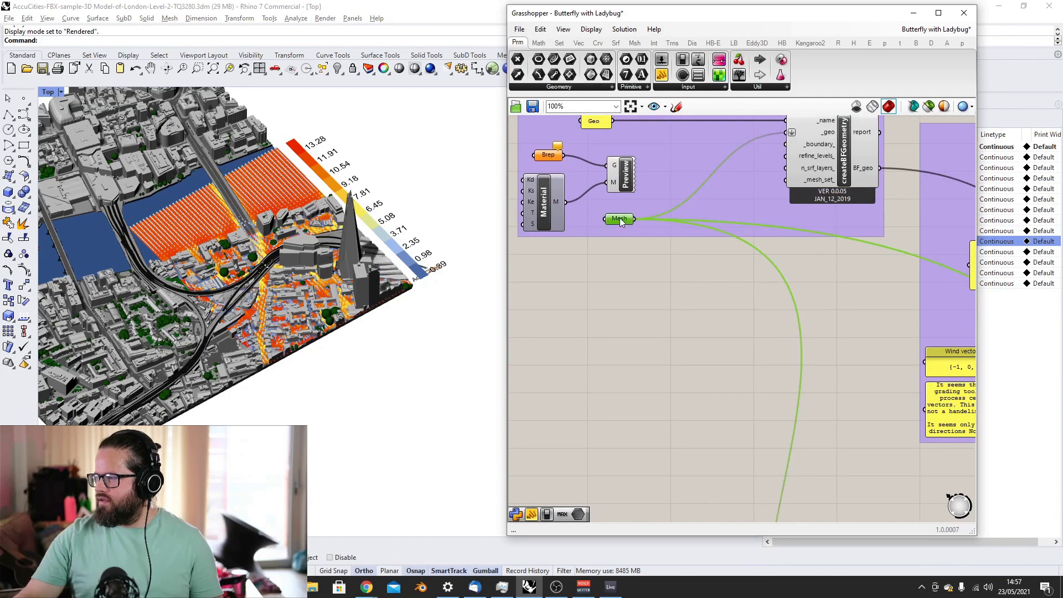
{"action": "right_click", "coordinate": [619, 218]}
{"action": "left_click", "coordinate": [650, 238]}
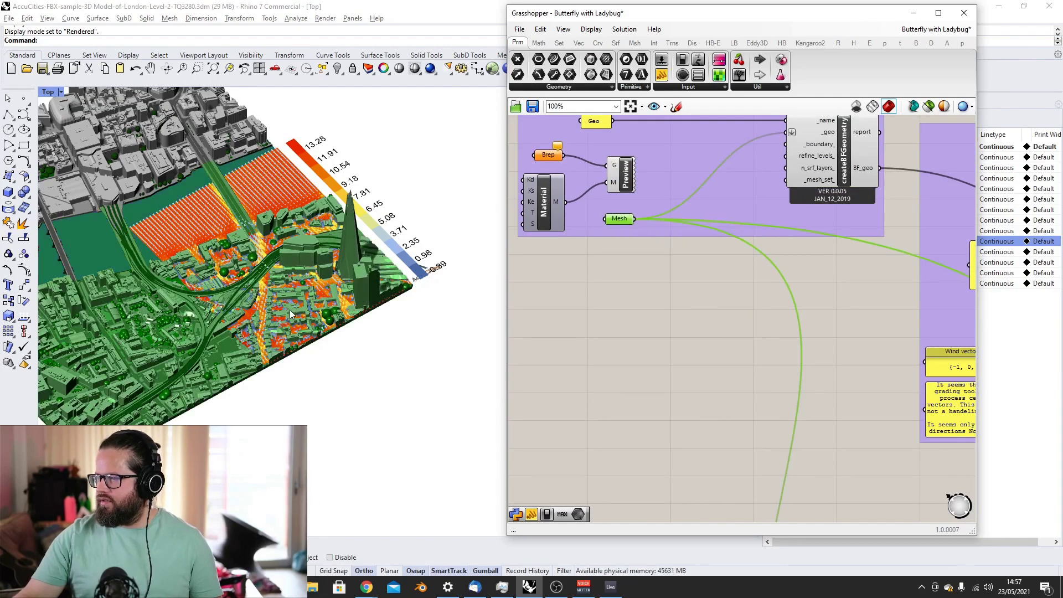
Step: Examine the previewed city mesh together with the wind-speed results around the railway tracks, streets and tall tower
{"action": "right_click_drag", "start_coordinate": [288, 310], "coordinate": [265, 299]}
{"action": "scroll", "coordinate": [266, 299], "scroll_direction": "down", "scroll_amount": 4}
{"action": "scroll", "coordinate": [226, 284], "scroll_direction": "up", "scroll_amount": 4}
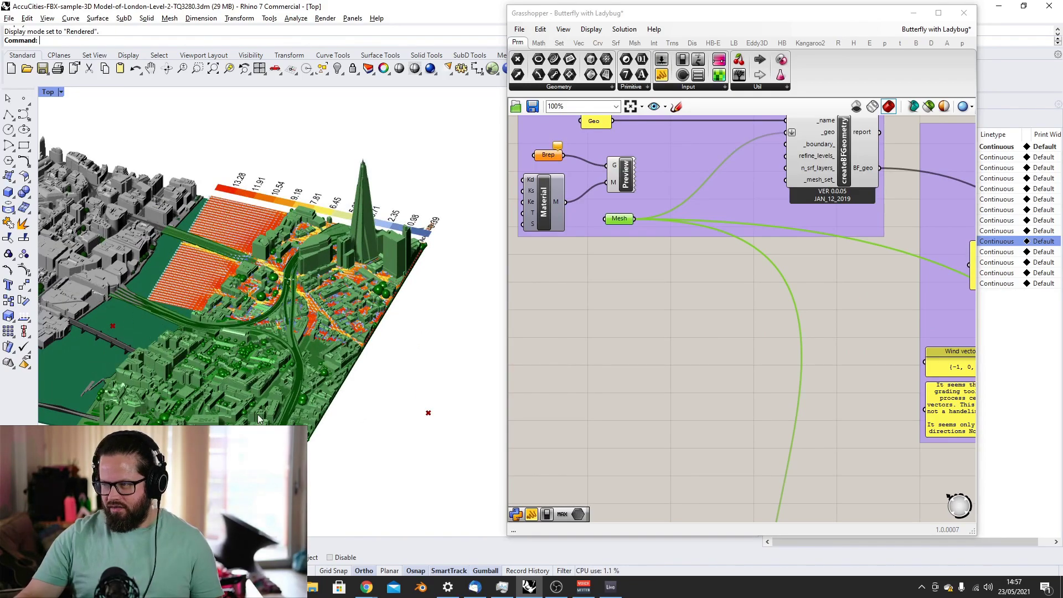
{"action": "right_click_drag", "start_coordinate": [304, 361], "coordinate": [288, 288]}
{"action": "scroll", "coordinate": [288, 287], "scroll_direction": "up", "scroll_amount": 5}
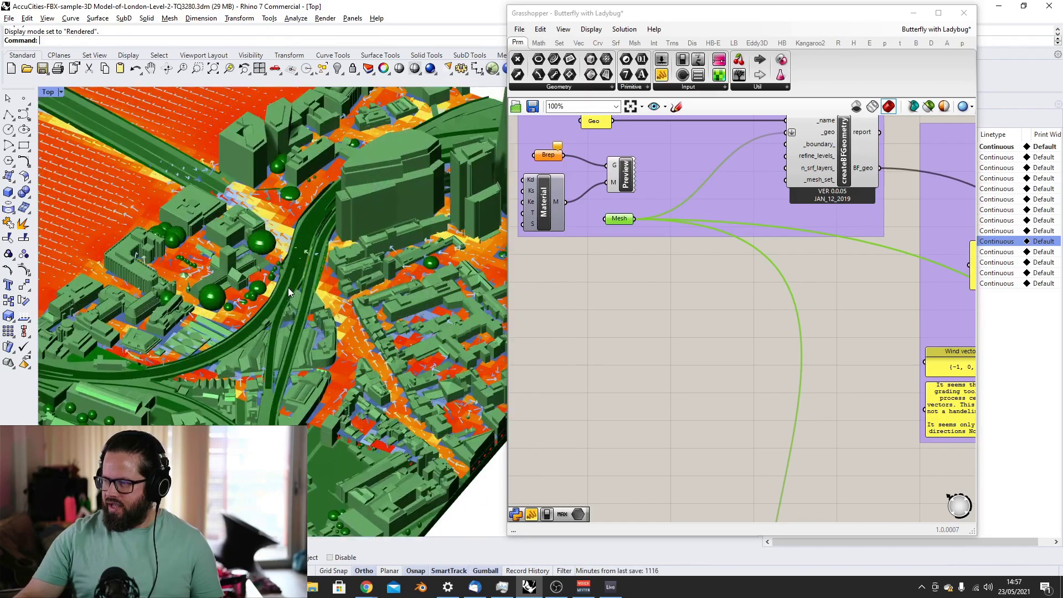
{"action": "scroll", "coordinate": [288, 287], "scroll_direction": "down", "scroll_amount": 4}
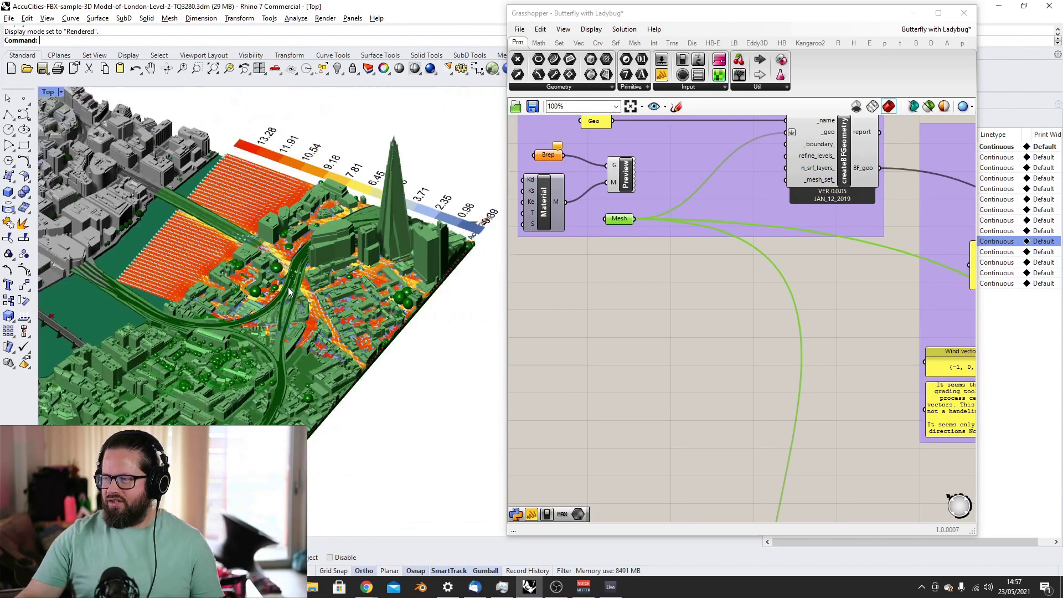
{"action": "scroll", "coordinate": [280, 283], "scroll_direction": "up", "scroll_amount": 4}
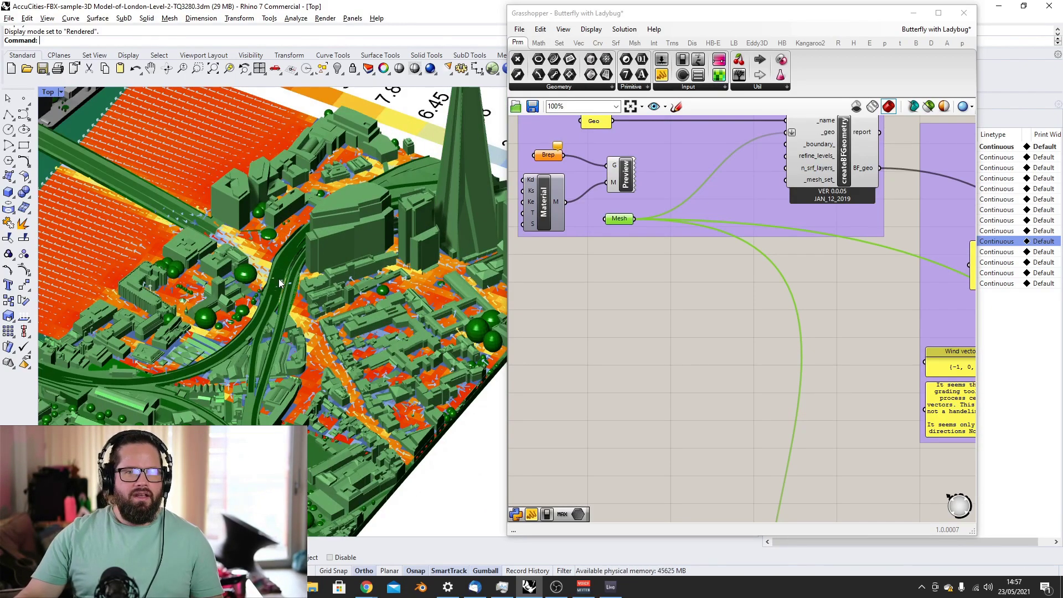
{"action": "scroll", "coordinate": [279, 283], "scroll_direction": "down", "scroll_amount": 5}
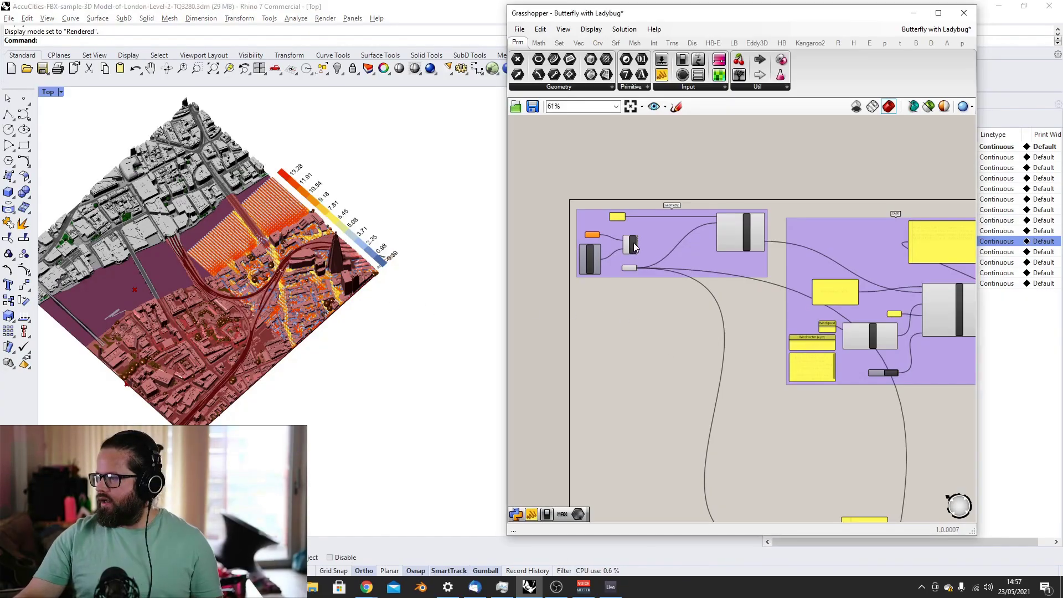
Step: Inspect the contents of the Brep parameter that feeds the Preview component in the Geometry group
{"action": "scroll", "coordinate": [595, 244], "scroll_direction": "up", "scroll_amount": 4}
{"action": "scroll", "coordinate": [595, 244], "scroll_direction": "up", "scroll_amount": 4}
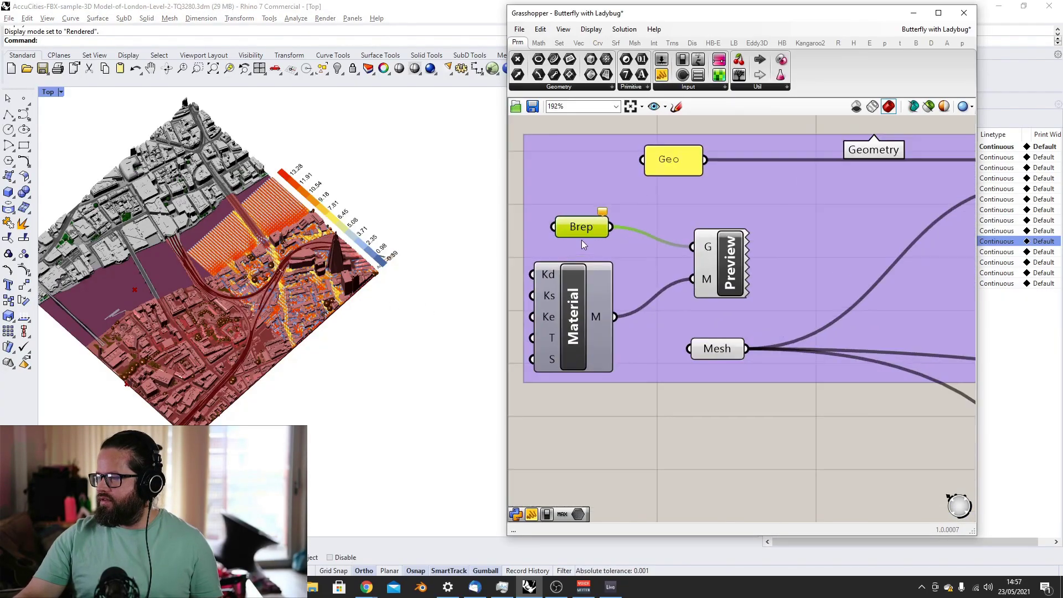
{"action": "left_click", "coordinate": [579, 229]}
{"action": "mouse_move", "coordinate": [579, 229]}
{"action": "left_mouse_down"}
{"action": "mouse_move", "coordinate": [597, 197]}
{"action": "mouse_move", "coordinate": [595, 227]}
{"action": "left_mouse_up"}
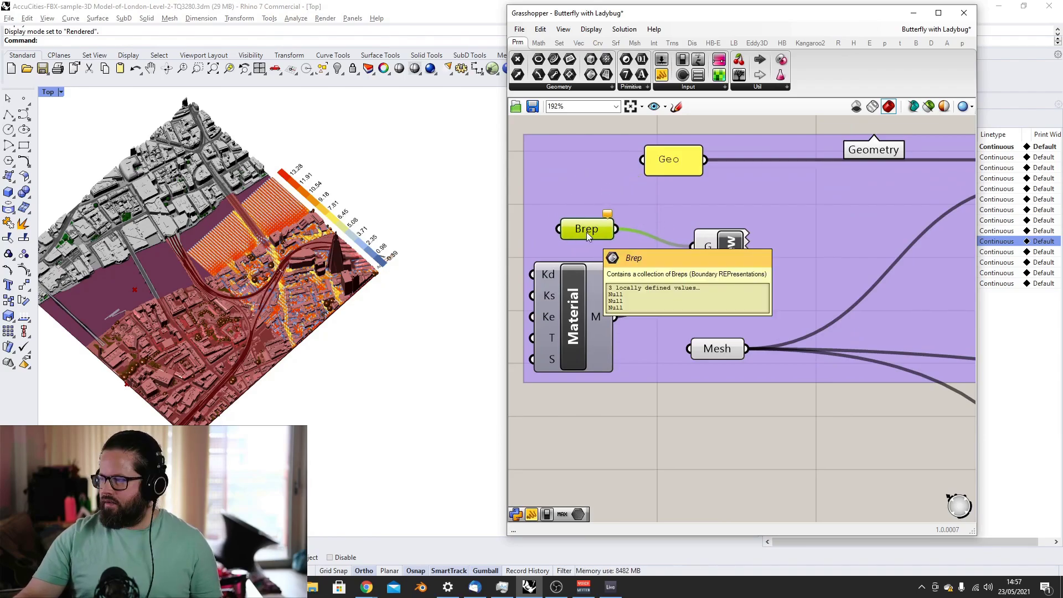
Step: Select the Mesh parameter and examine the highlighted city geometry near the tall tower and across the whole model
{"action": "scroll", "coordinate": [588, 231], "scroll_direction": "down", "scroll_amount": 4}
{"action": "left_click", "coordinate": [658, 291]}
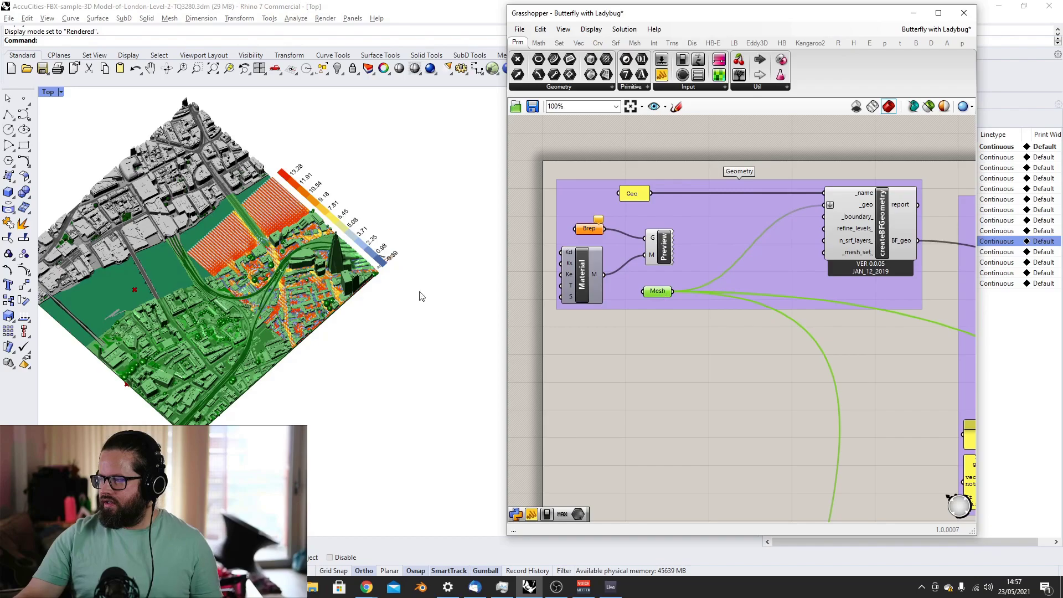
{"action": "scroll", "coordinate": [289, 200], "scroll_direction": "down", "scroll_amount": 2}
{"action": "scroll", "coordinate": [391, 222], "scroll_direction": "up", "scroll_amount": 8}
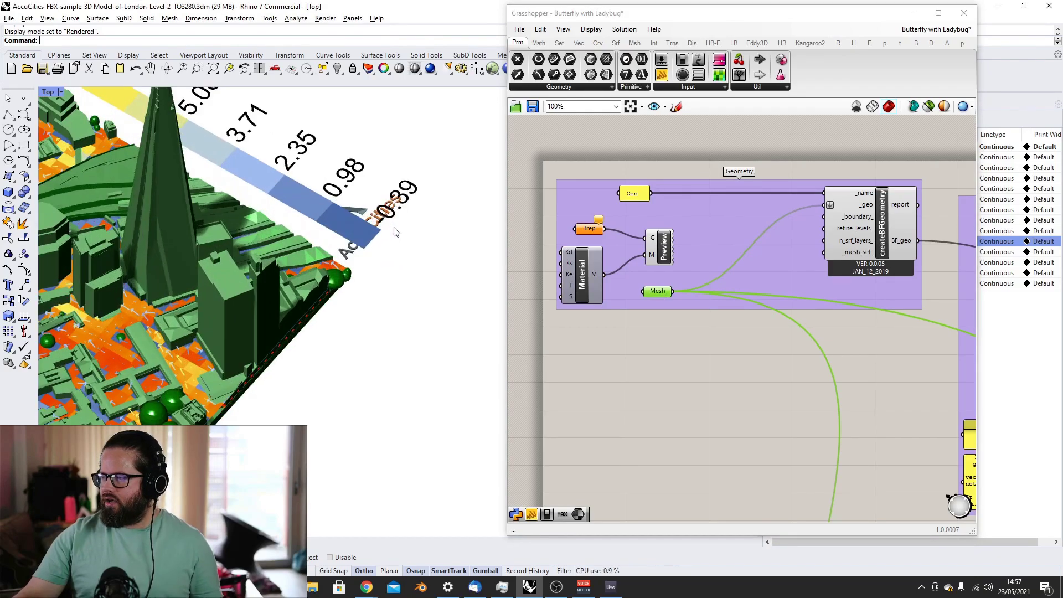
{"action": "scroll", "coordinate": [389, 211], "scroll_direction": "down", "scroll_amount": 6}
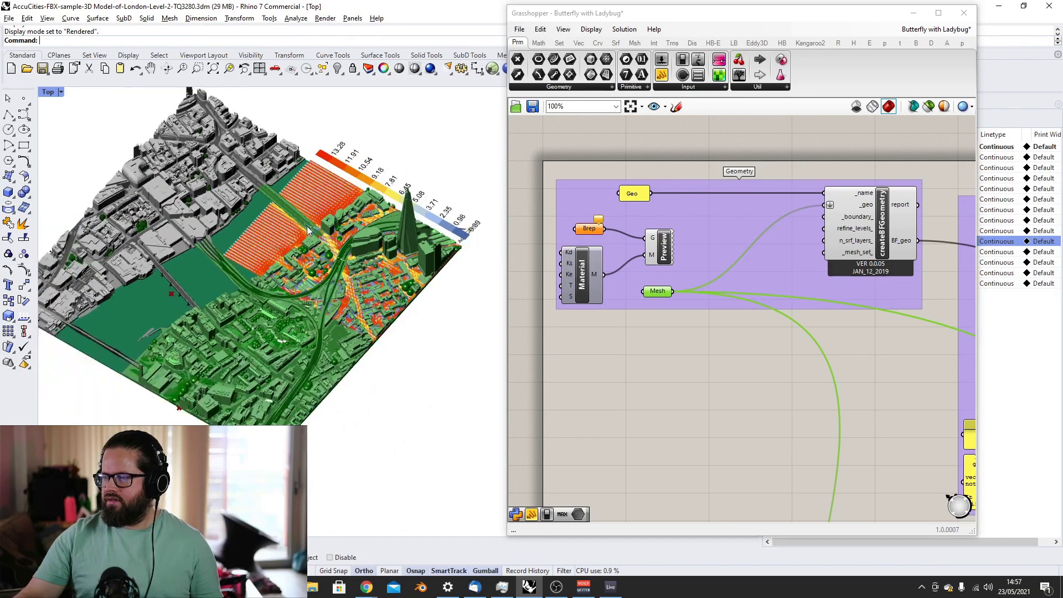
{"action": "scroll", "coordinate": [307, 225], "scroll_direction": "down", "scroll_amount": 3}
Step: Move the Mesh parameter slightly closer to the Preview component and inspect the createBFGeometry component
{"action": "left_click", "coordinate": [686, 334]}
{"action": "left_click", "coordinate": [658, 291]}
{"action": "left_click_drag", "start_coordinate": [657, 291], "coordinate": [661, 286]}
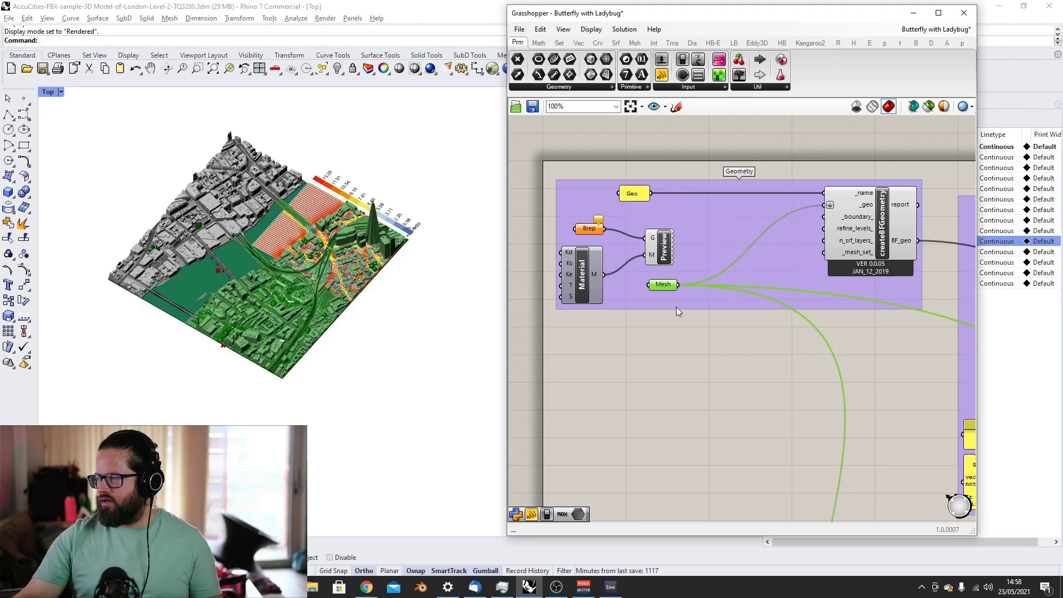
{"action": "left_click", "coordinate": [860, 210]}
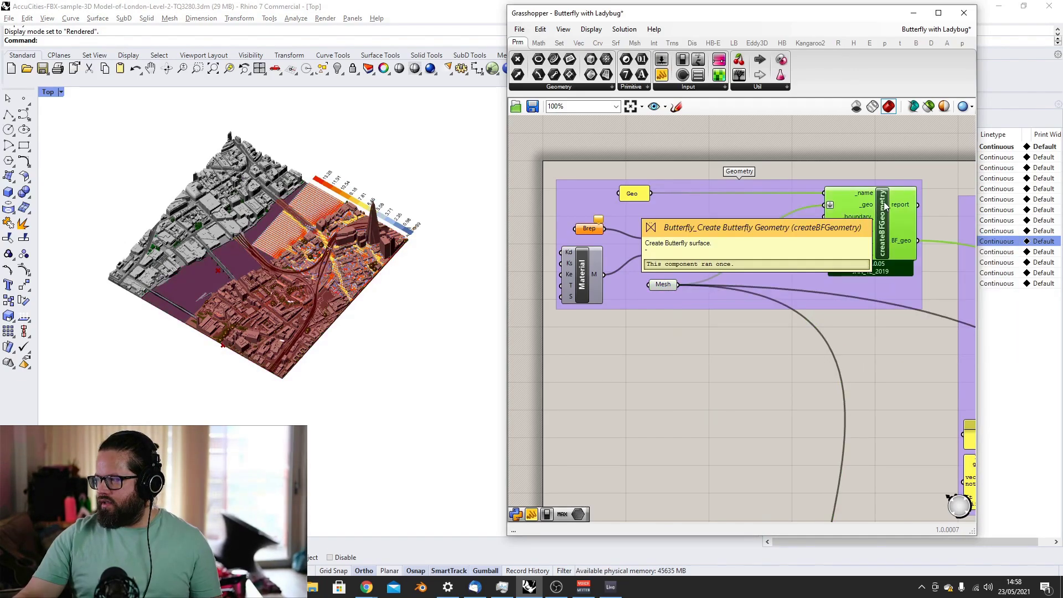
Step: Look over the ungrouped components below the purple groups and the overall layout of the simulation definition
{"action": "scroll", "coordinate": [681, 224], "scroll_direction": "down", "scroll_amount": 6}
{"action": "right_click_drag", "start_coordinate": [711, 293], "coordinate": [779, 385]}
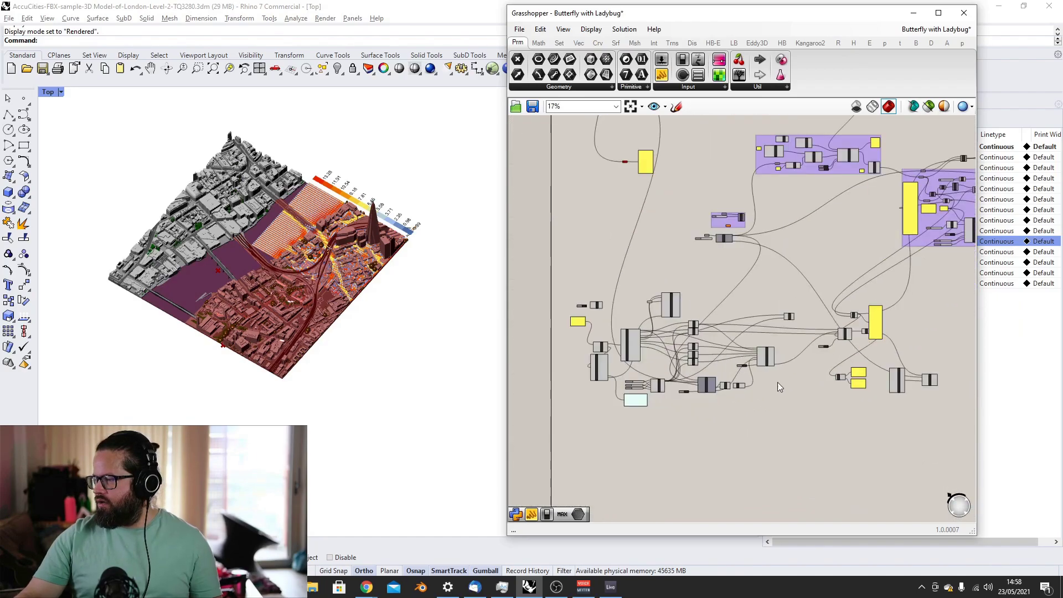
{"action": "scroll", "coordinate": [843, 327], "scroll_direction": "up", "scroll_amount": 2}
{"action": "scroll", "coordinate": [842, 327], "scroll_direction": "up", "scroll_amount": 2}
{"action": "scroll", "coordinate": [604, 301], "scroll_direction": "up", "scroll_amount": 2}
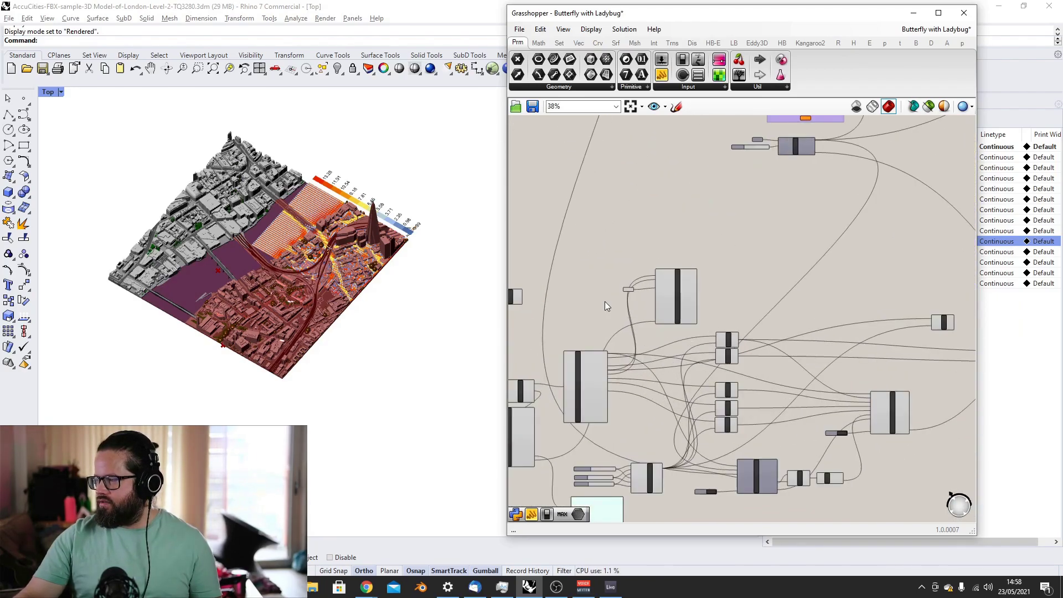
{"action": "scroll", "coordinate": [766, 461], "scroll_direction": "up", "scroll_amount": 2}
{"action": "left_click", "coordinate": [766, 461]}
{"action": "scroll", "coordinate": [281, 260], "scroll_direction": "up", "scroll_amount": 3}
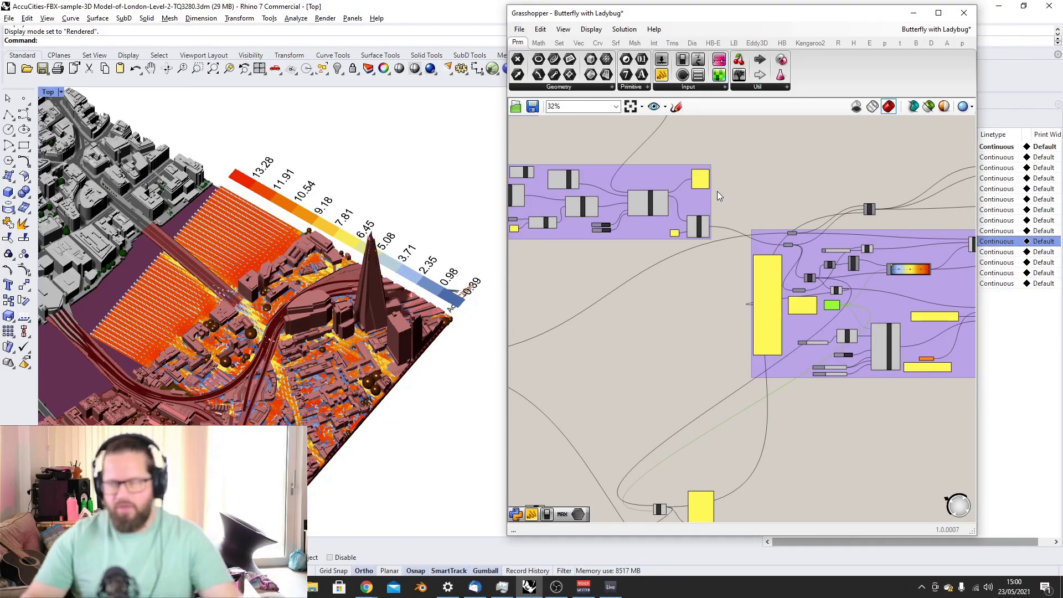
{"action": "scroll", "coordinate": [590, 327], "scroll_direction": "down", "scroll_amount": 3}
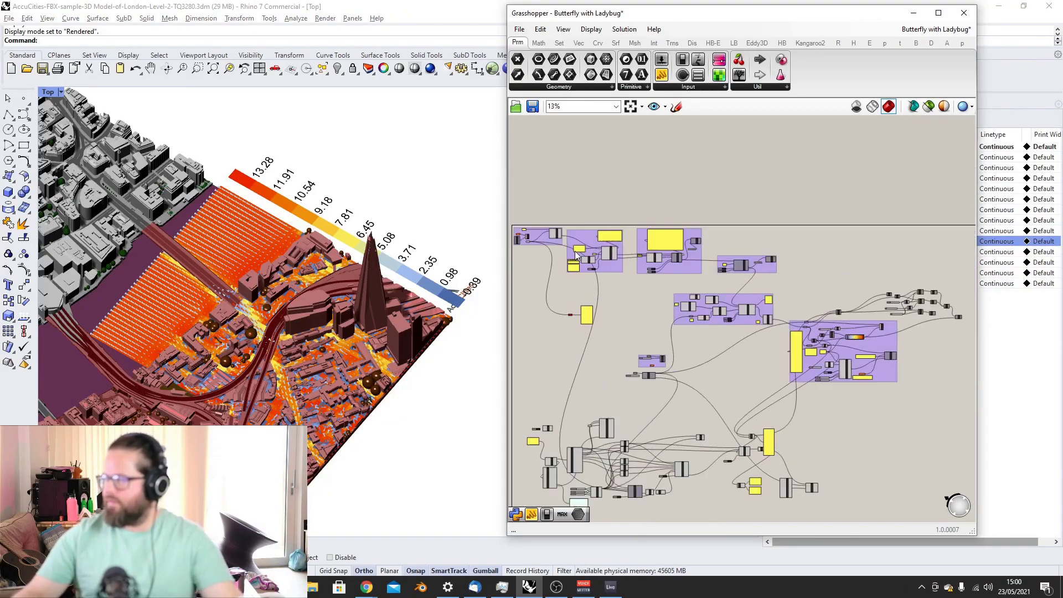
{"action": "scroll", "coordinate": [580, 256], "scroll_direction": "up", "scroll_amount": 6}
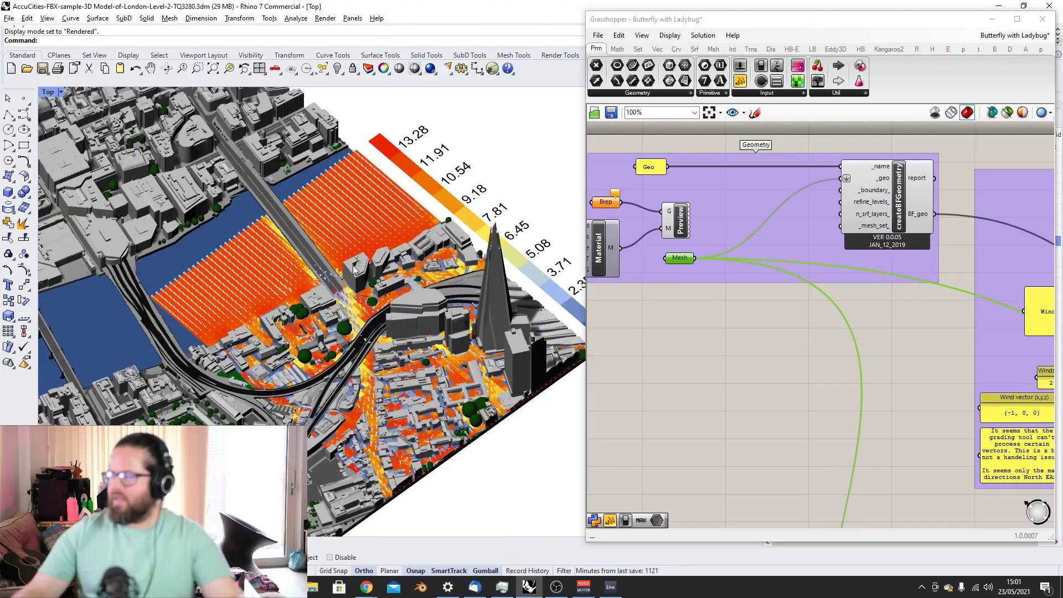
Step: Maximise the Grasshopper window and list the Eddy3D outdoor comfort and wind components
{"action": "right_click_drag", "start_coordinate": [388, 260], "coordinate": [397, 311]}
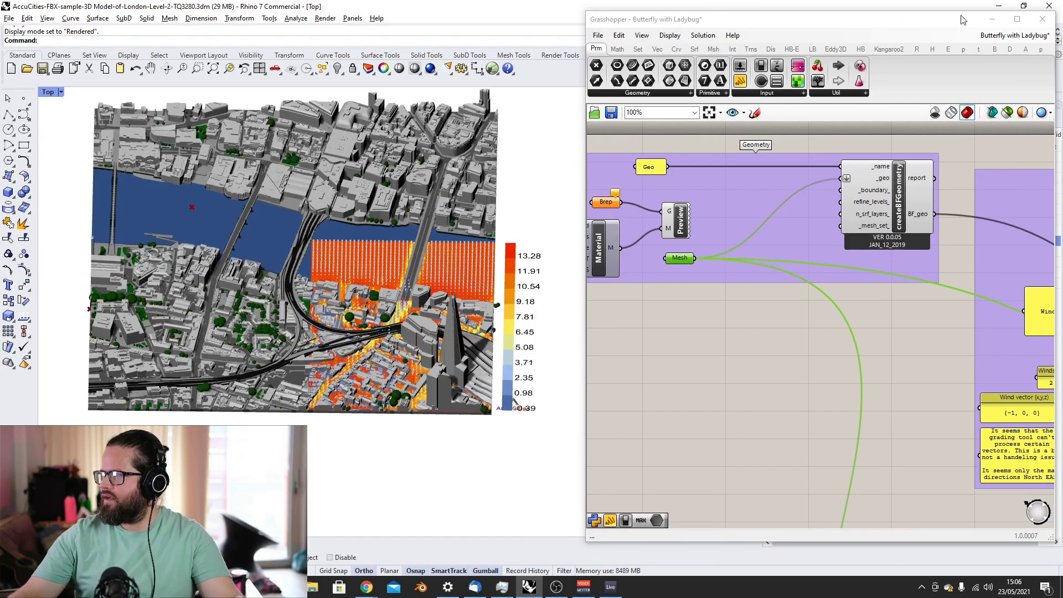
{"action": "left_click", "coordinate": [991, 19]}
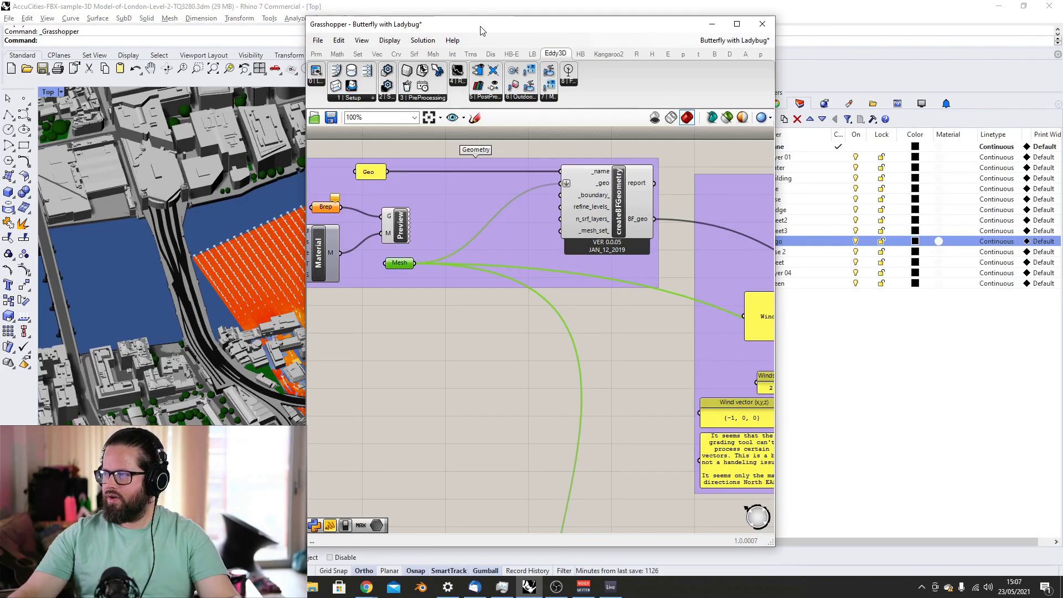
{"action": "left_click_drag", "start_coordinate": [498, 24], "coordinate": [713, 8]}
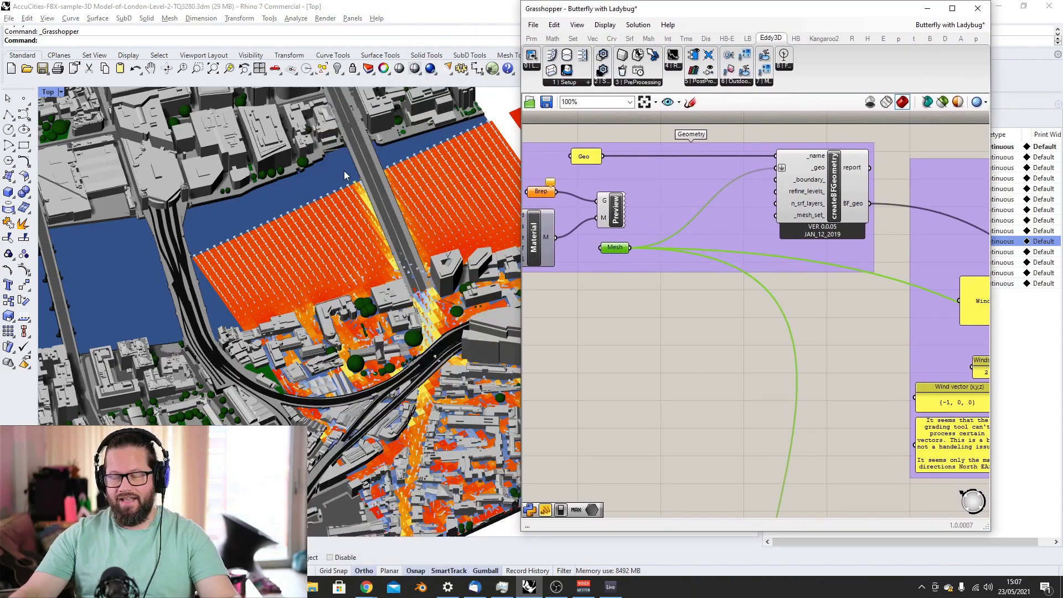
{"action": "left_click_drag", "start_coordinate": [737, 14], "coordinate": [572, 19]}
{"action": "double_click", "coordinate": [572, 19]}
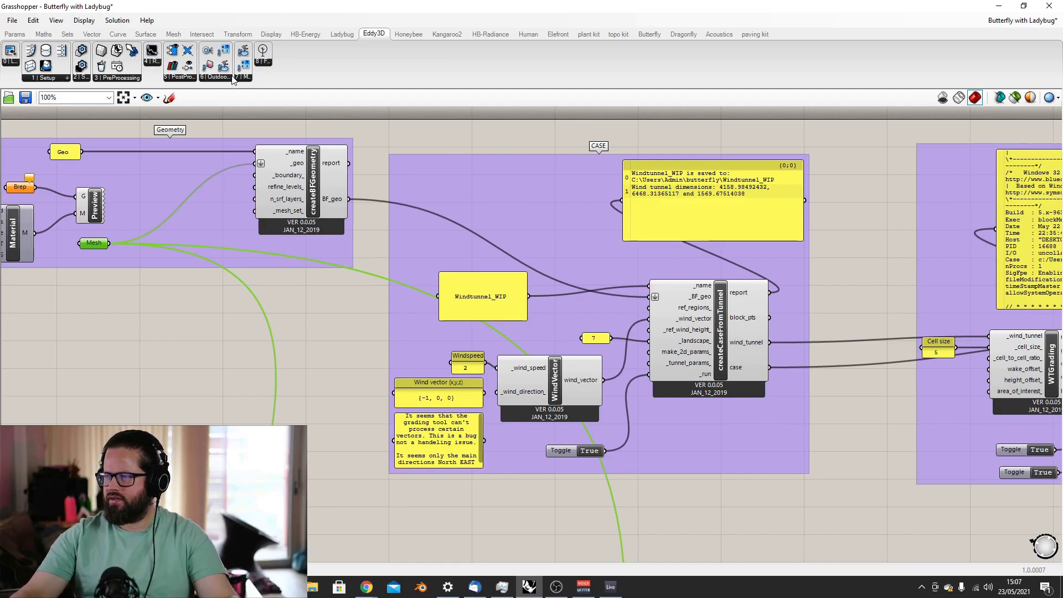
{"action": "left_click", "coordinate": [223, 80]}
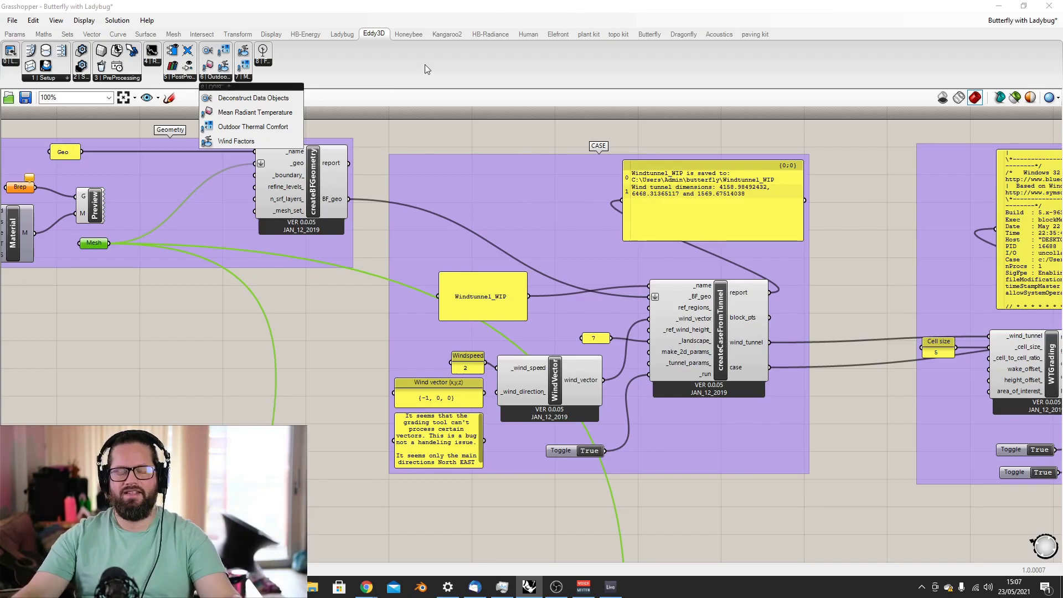
{"action": "mouse_move", "coordinate": [555, 591]}
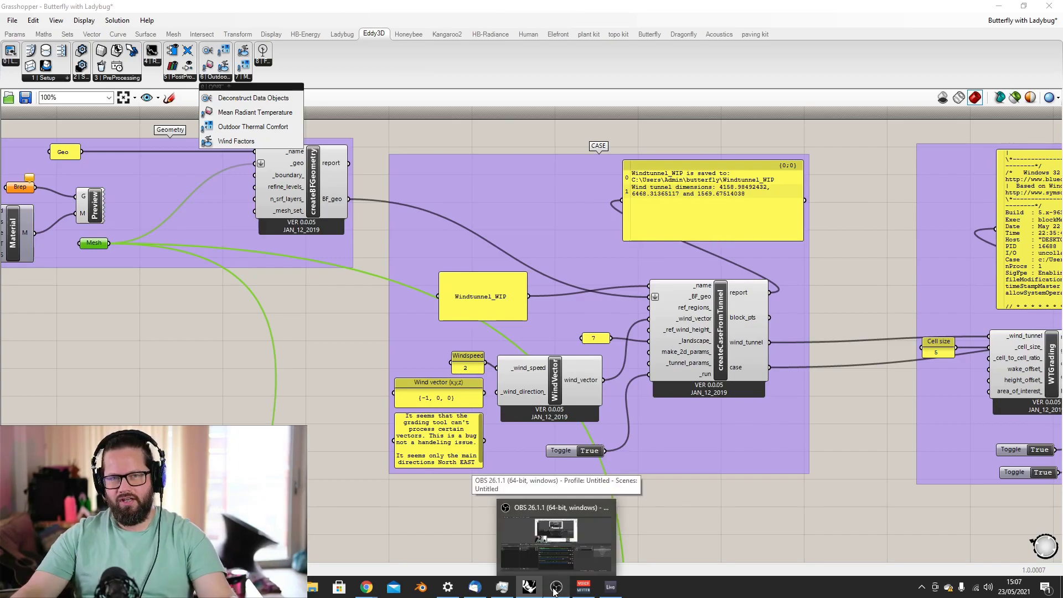